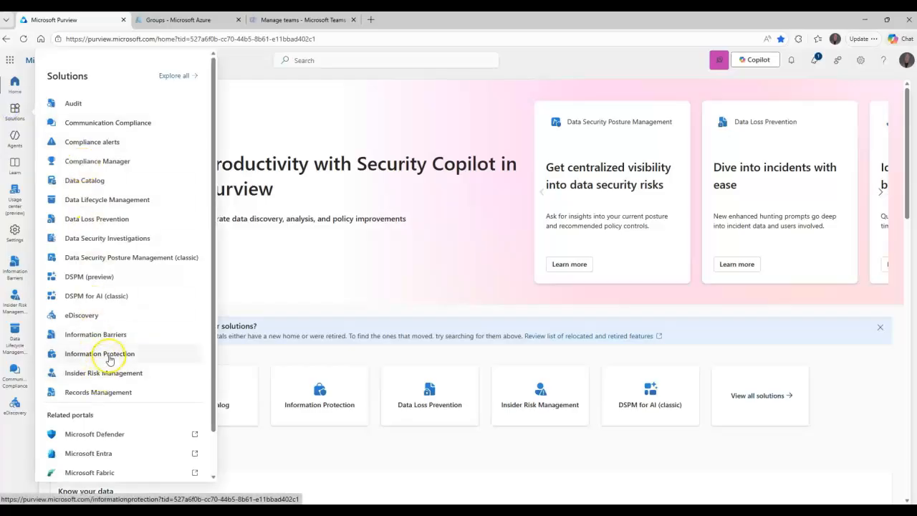
# Step: Open the Information Barriers segments and start a new segment named Finance Dept
pyautogui.click(114, 342)
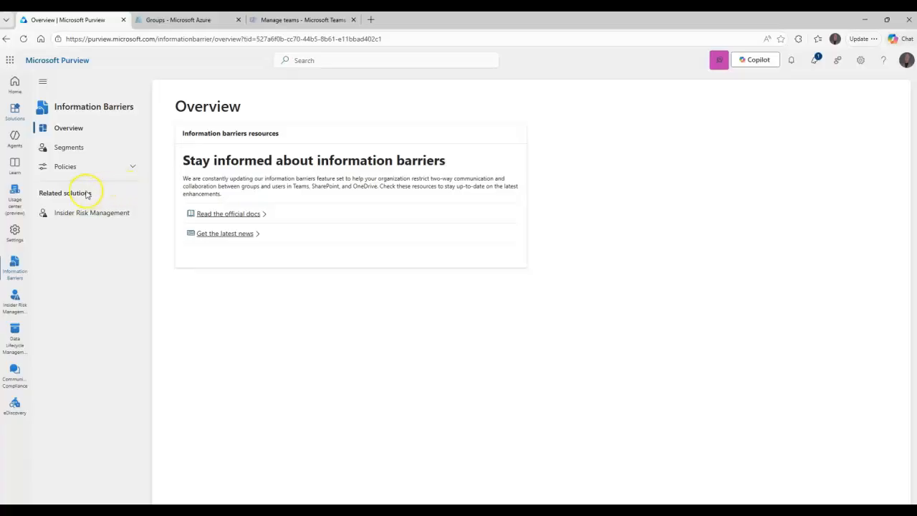
pyautogui.click(72, 148)
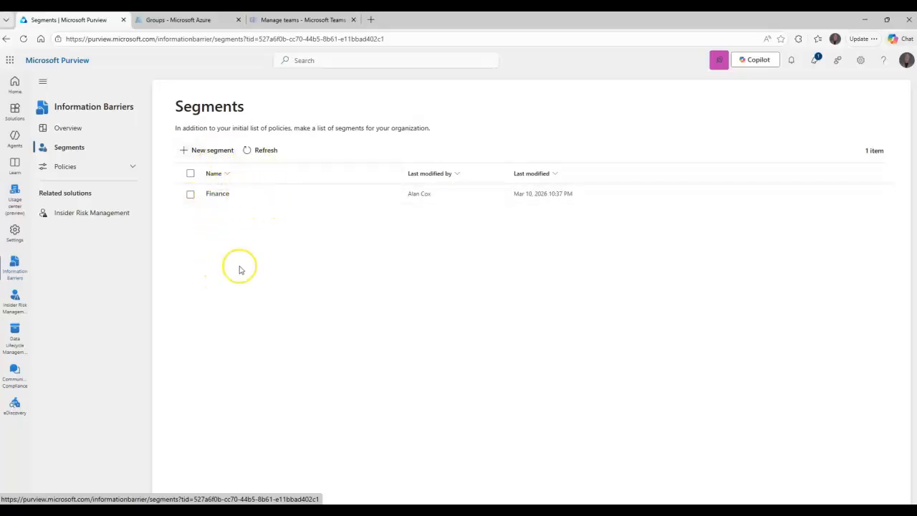
pyautogui.click(212, 154)
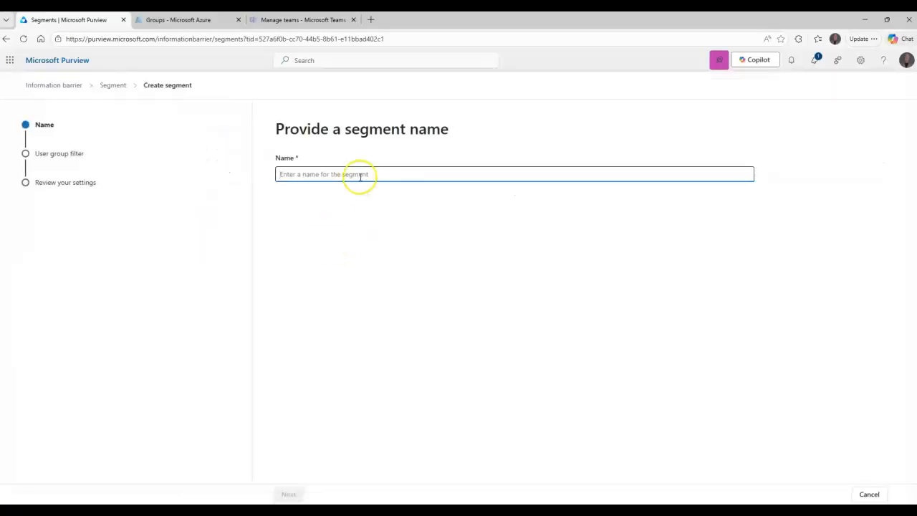
pyautogui.write('Fina')
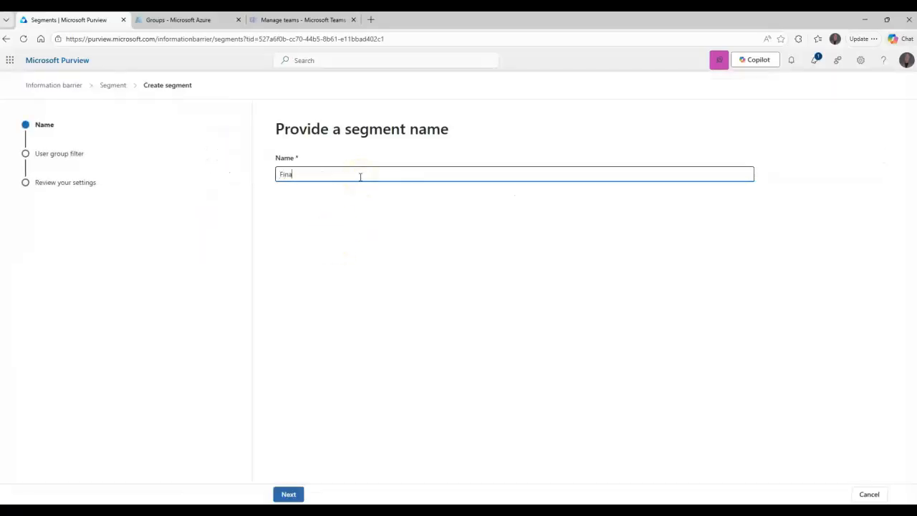
pyautogui.write('nce Dept')
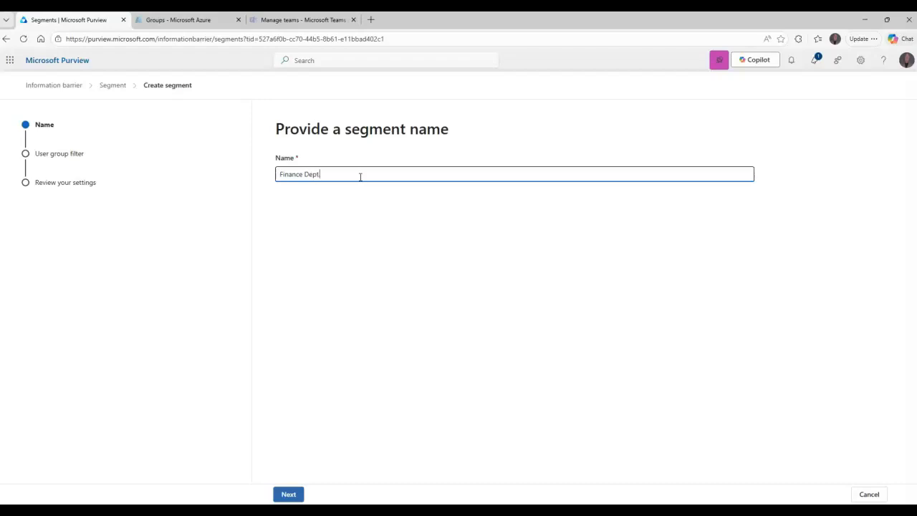
pyautogui.press('Tab')
pyautogui.press('Return')
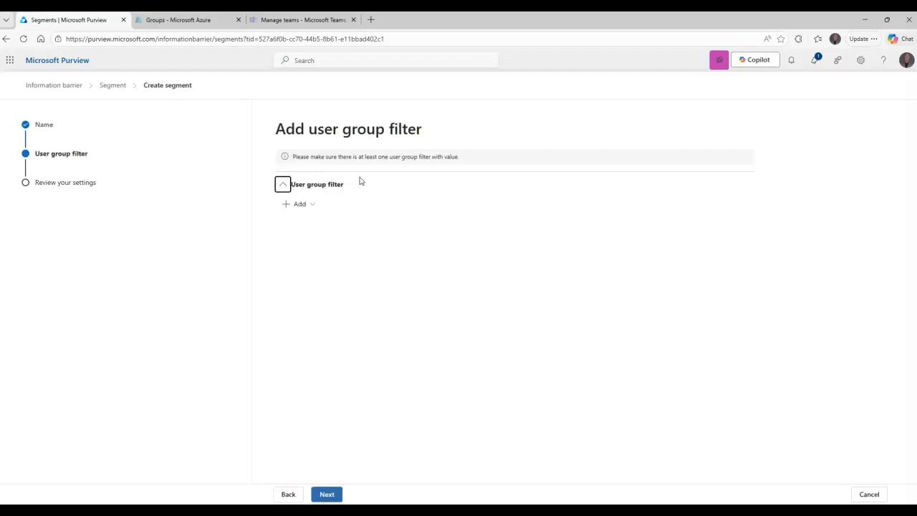
# Step: Add a user group filter with Department equal to Finance and submit the Finance Dept. segment
pyautogui.click(316, 205)
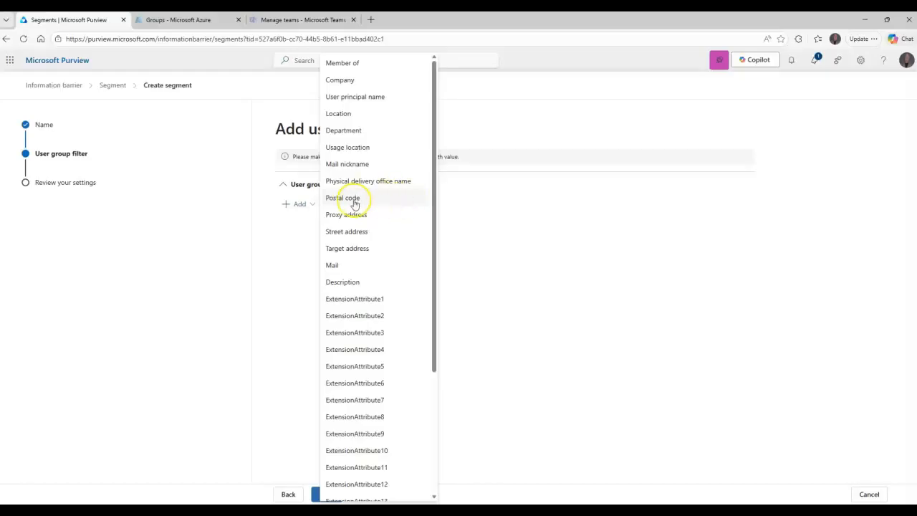
pyautogui.scroll(-3, 380, 348)
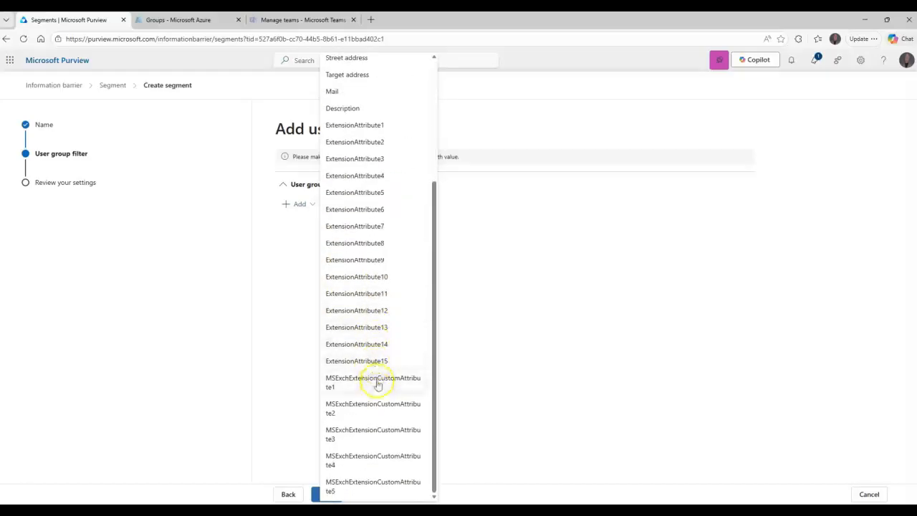
pyautogui.scroll(3, 380, 372)
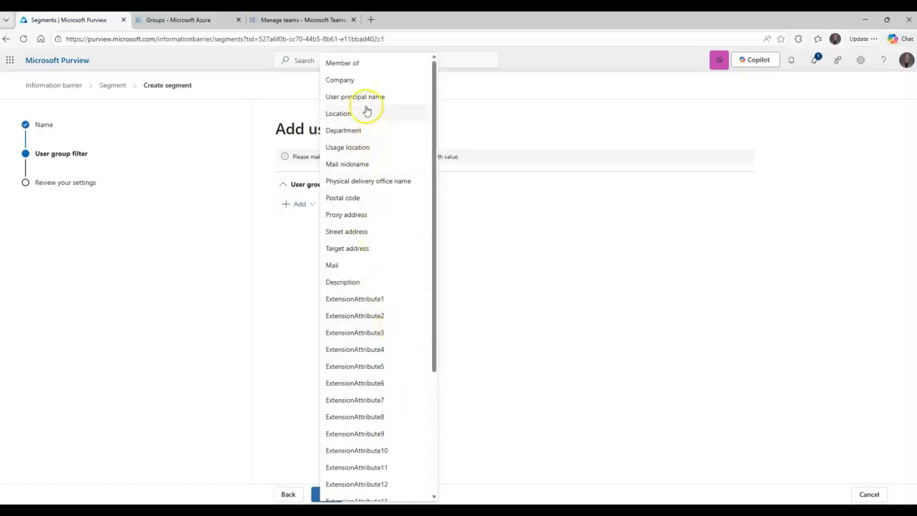
pyautogui.click(349, 130)
pyautogui.click(408, 233)
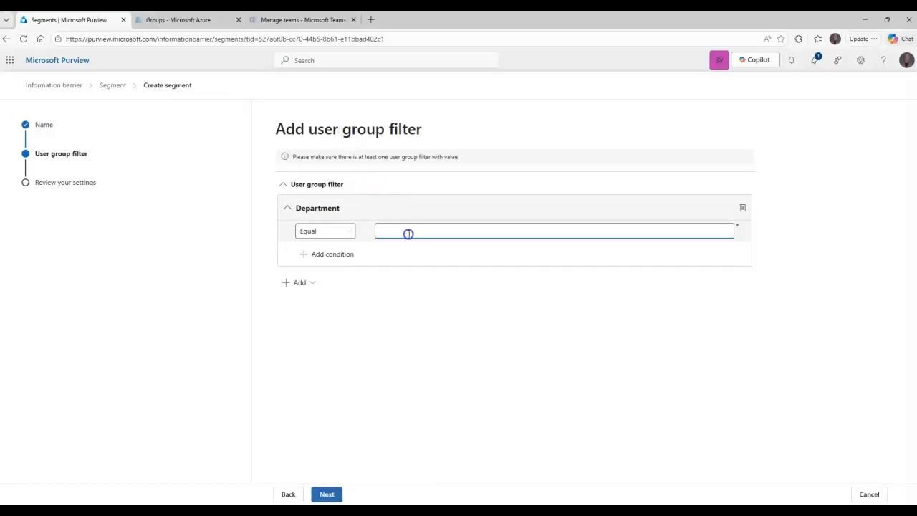
pyautogui.write('Finance')
pyautogui.click(328, 494)
pyautogui.click(339, 495)
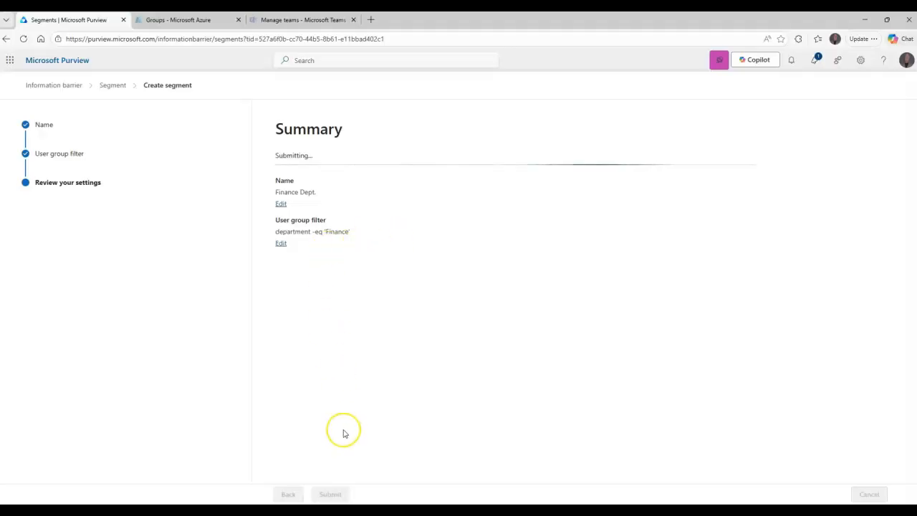
pyautogui.click(289, 495)
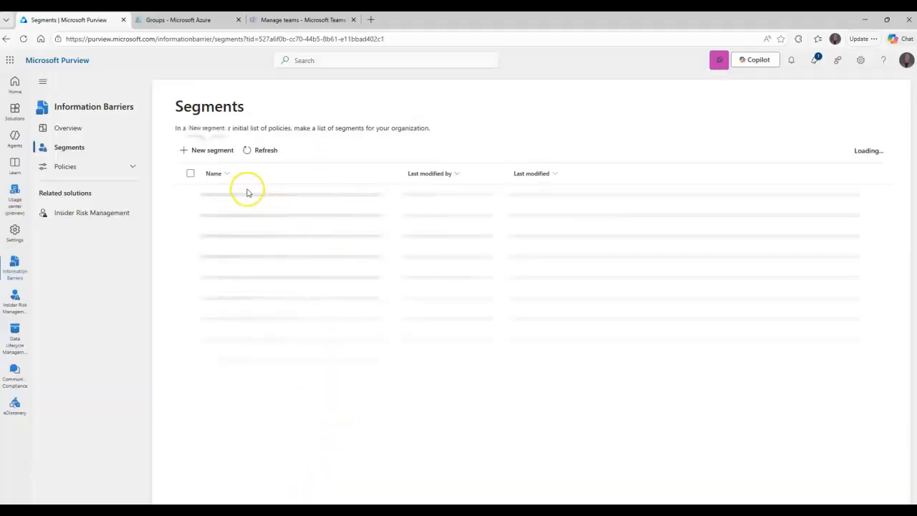
# Step: Start another new segment named Sales Dept
pyautogui.click(210, 154)
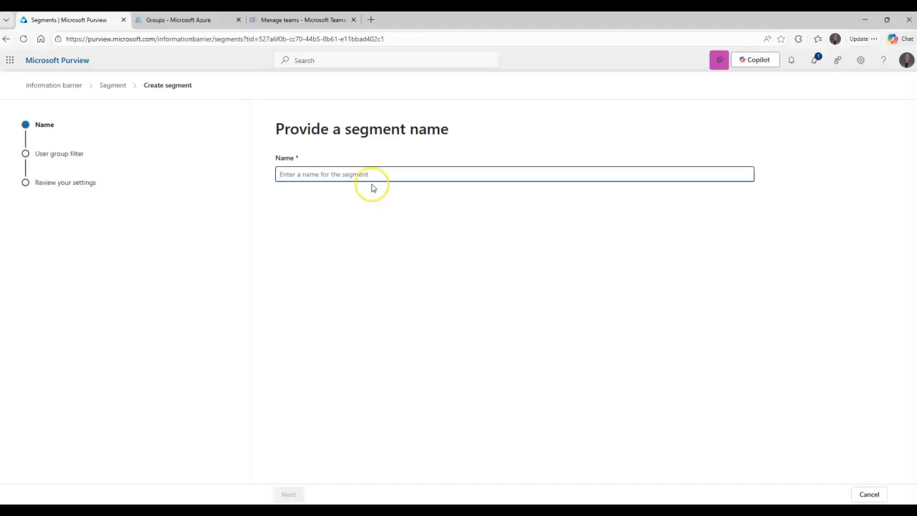
pyautogui.write('Sales Dept')
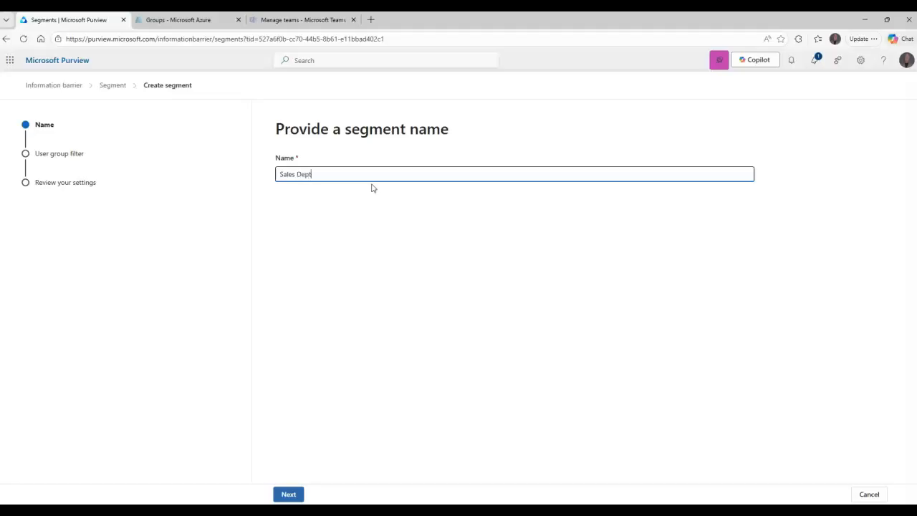
pyautogui.press('Return')
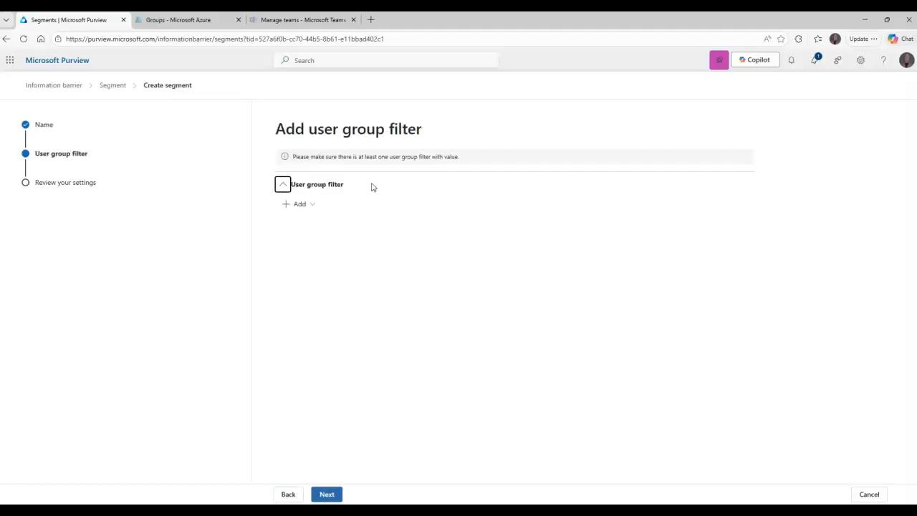
# Step: Add a user group filter with Department equal to Sales and submit the Sales Dept. segment
pyautogui.click(308, 204)
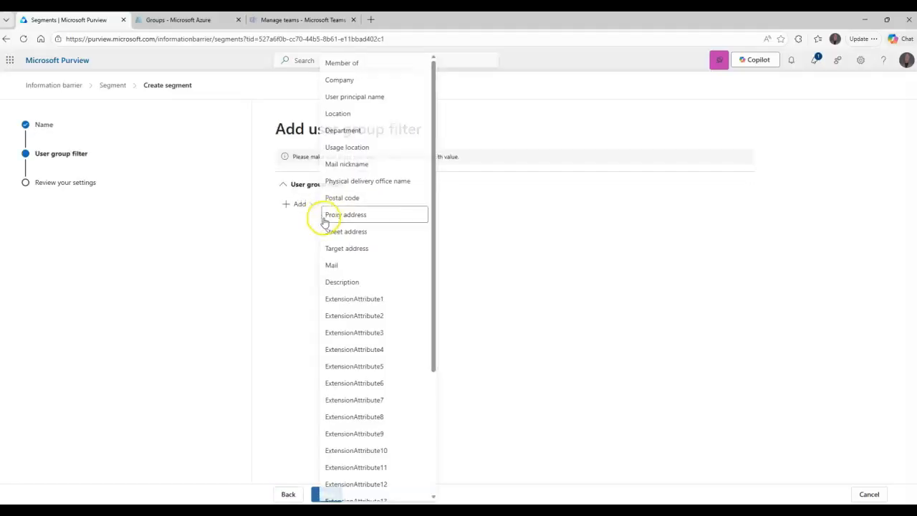
pyautogui.click(345, 131)
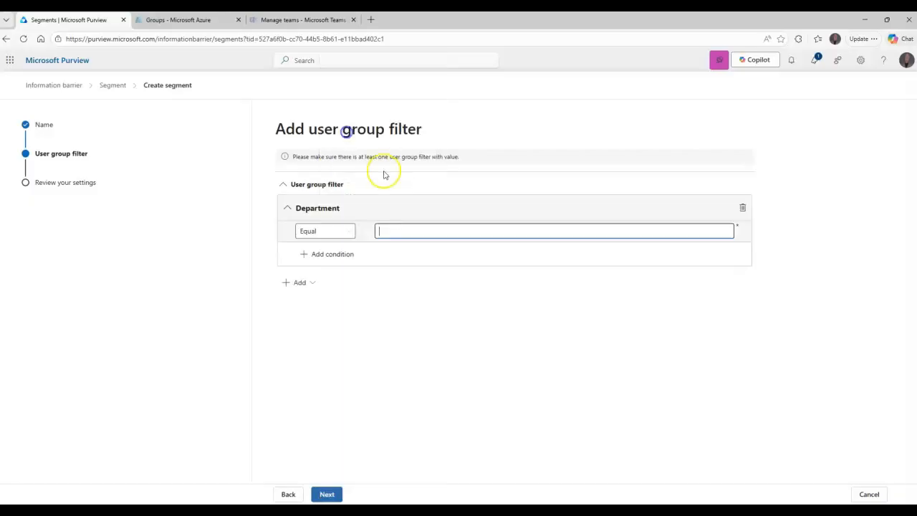
pyautogui.write('Sales')
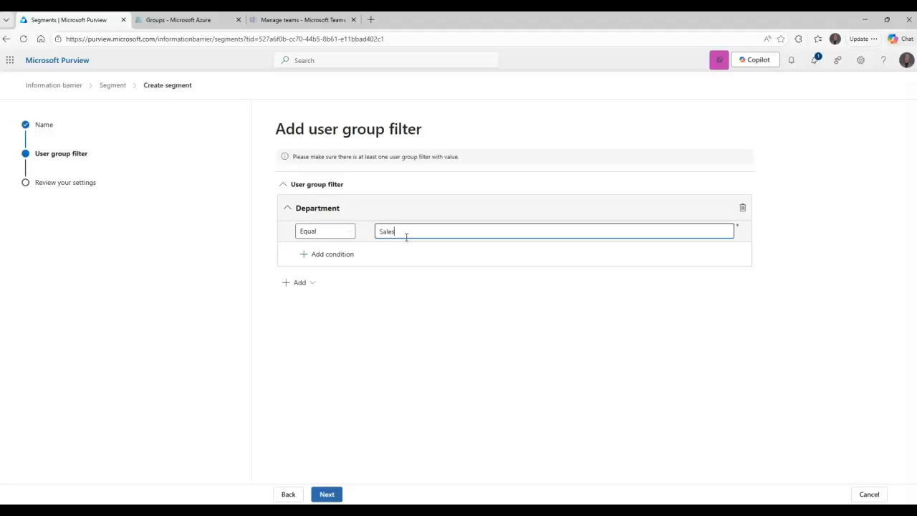
pyautogui.click(326, 493)
pyautogui.click(330, 494)
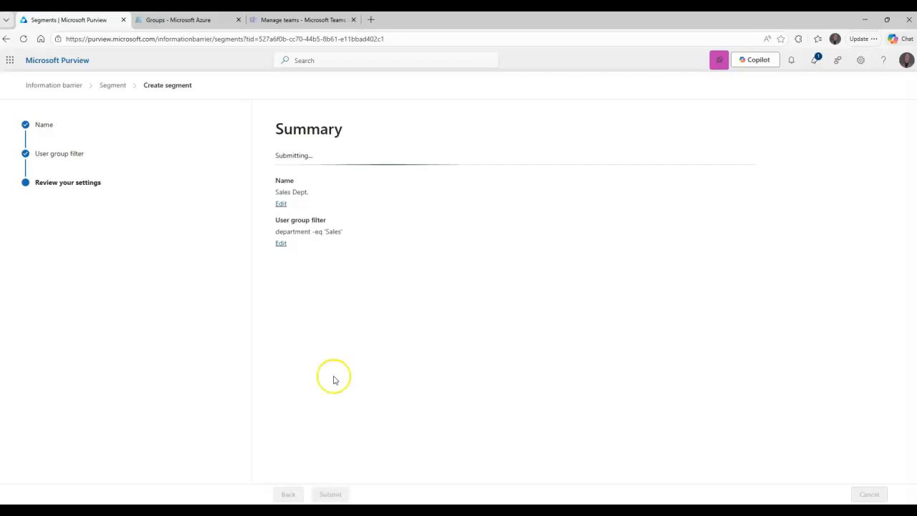
pyautogui.click(288, 494)
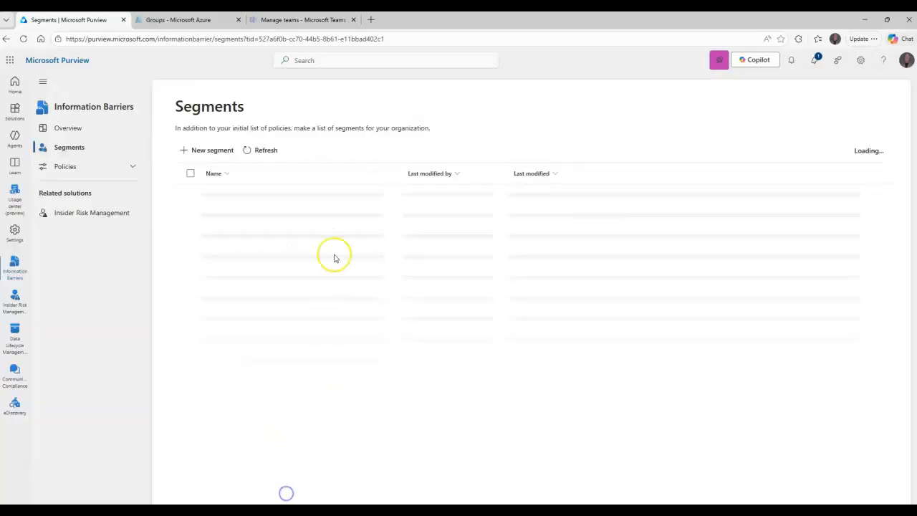
# Step: Start a third segment named Executive Dept. and add a Department condition to its user group filter
pyautogui.click(214, 150)
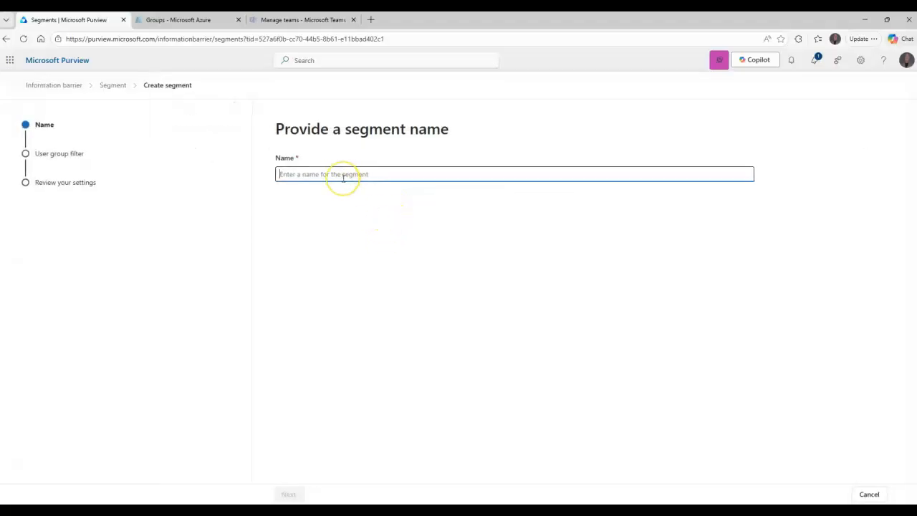
pyautogui.write('Finance Dept')
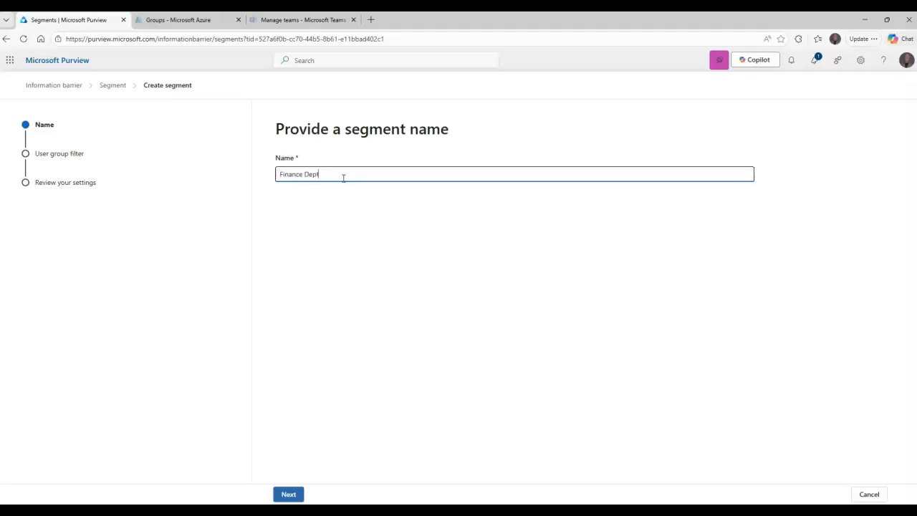
pyautogui.press('Return')
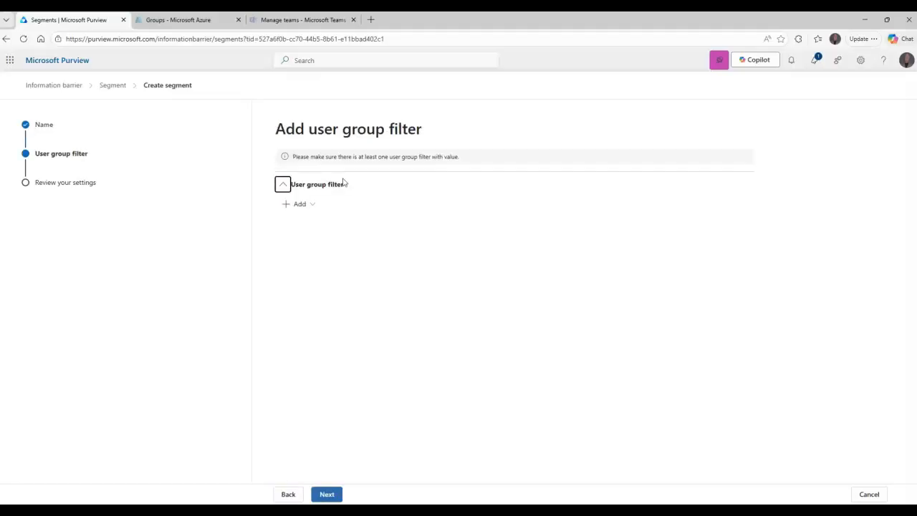
pyautogui.click(311, 204)
pyautogui.click(344, 132)
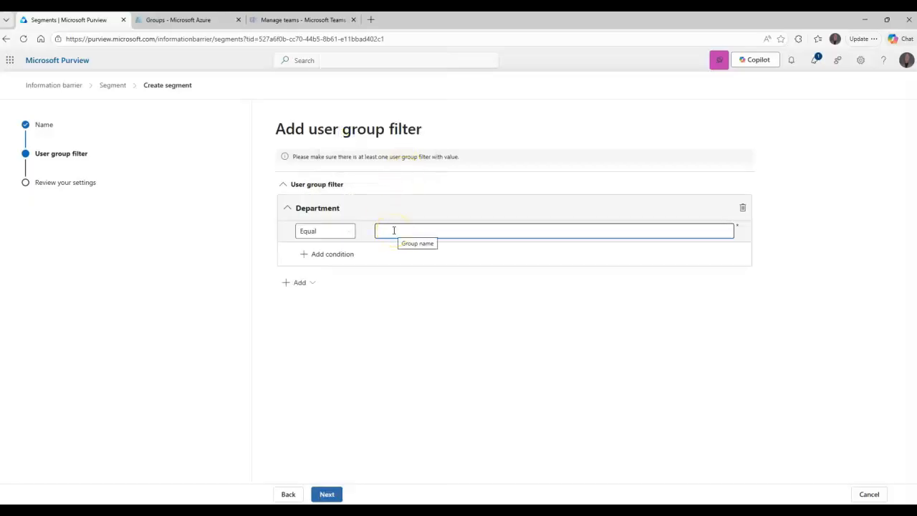
pyautogui.click(287, 493)
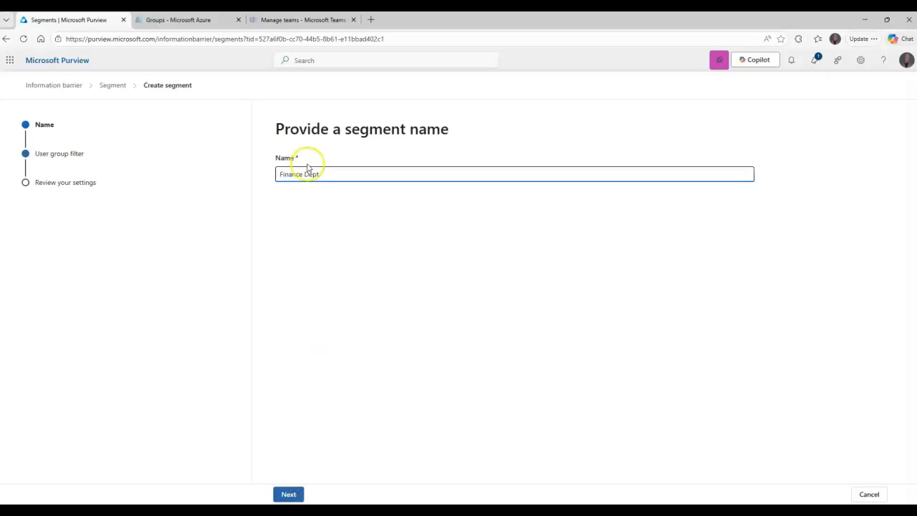
pyautogui.doubleClick(288, 174)
pyautogui.write('Executiv')
pyautogui.click(288, 494)
# Step: Set the Department condition to equal Executive and submit the Executive Dept. segment
pyautogui.click(389, 230)
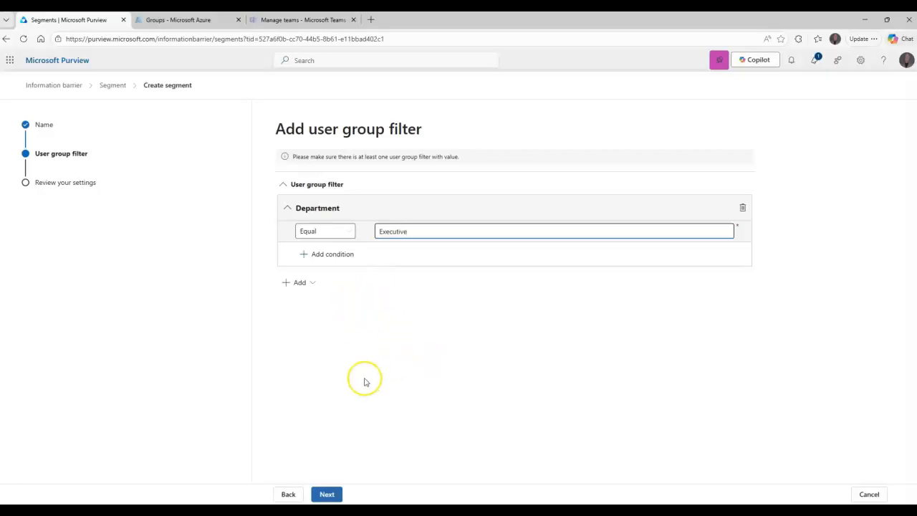
pyautogui.click(324, 494)
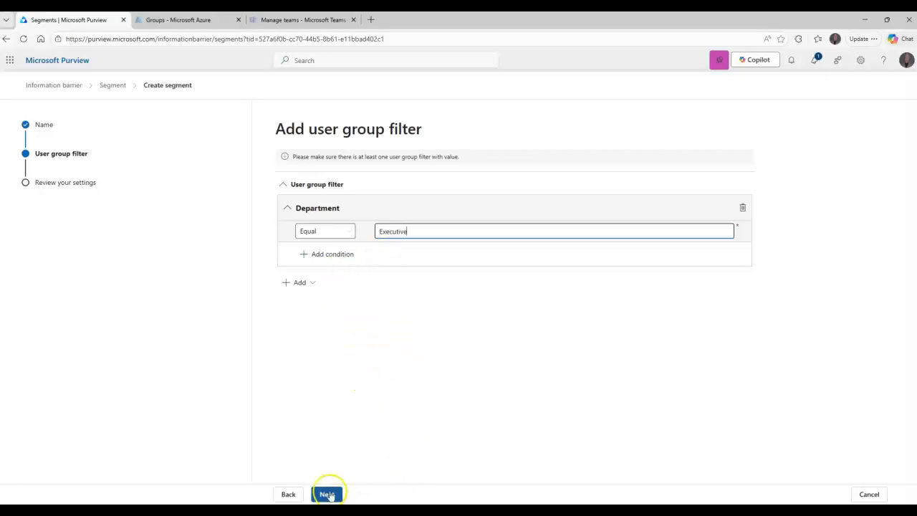
pyautogui.click(330, 493)
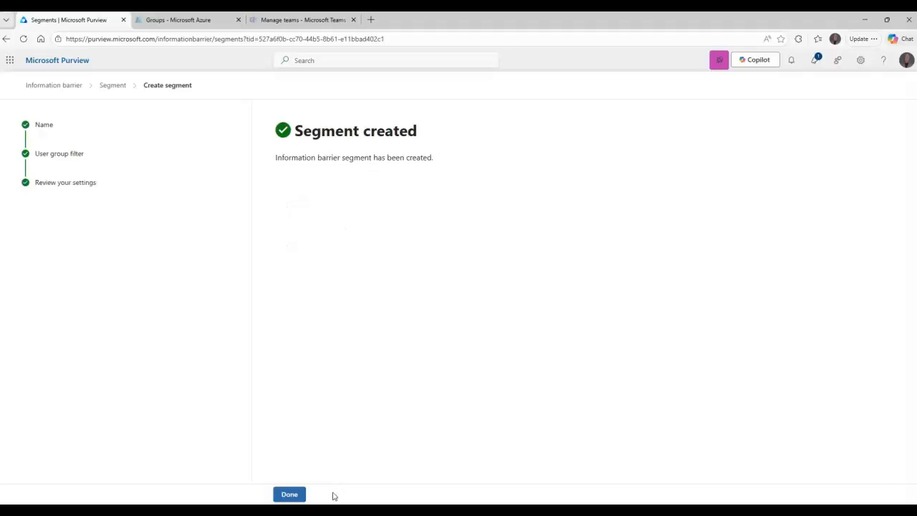
pyautogui.click(288, 494)
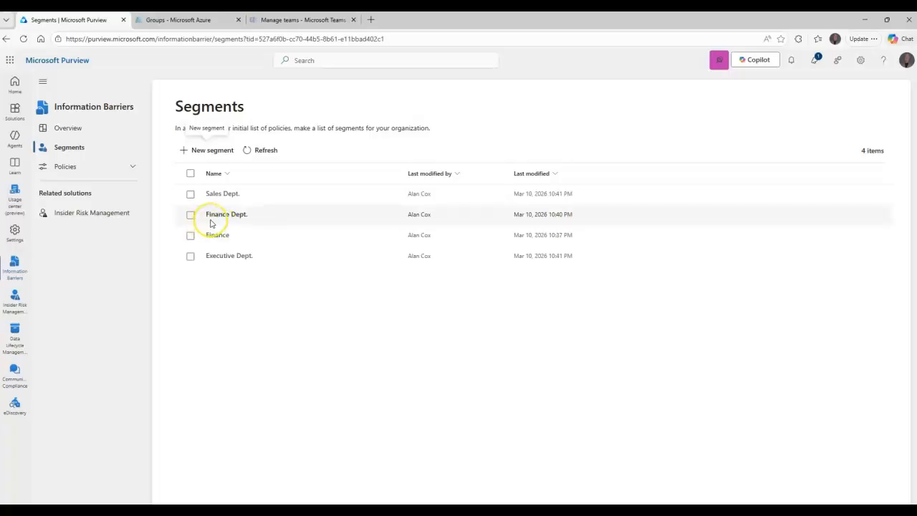
# Step: Start a new information barrier policy named "Sales to Finance - Block"
pyautogui.click(87, 166)
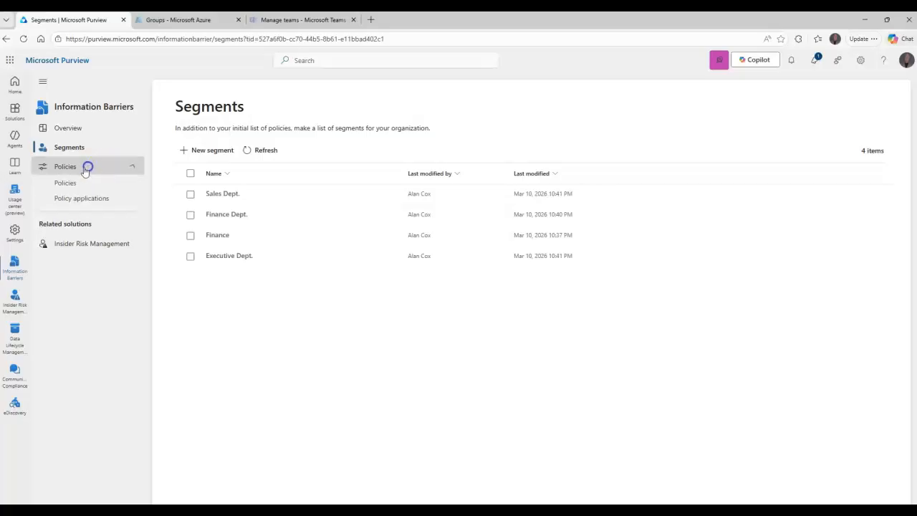
pyautogui.click(66, 185)
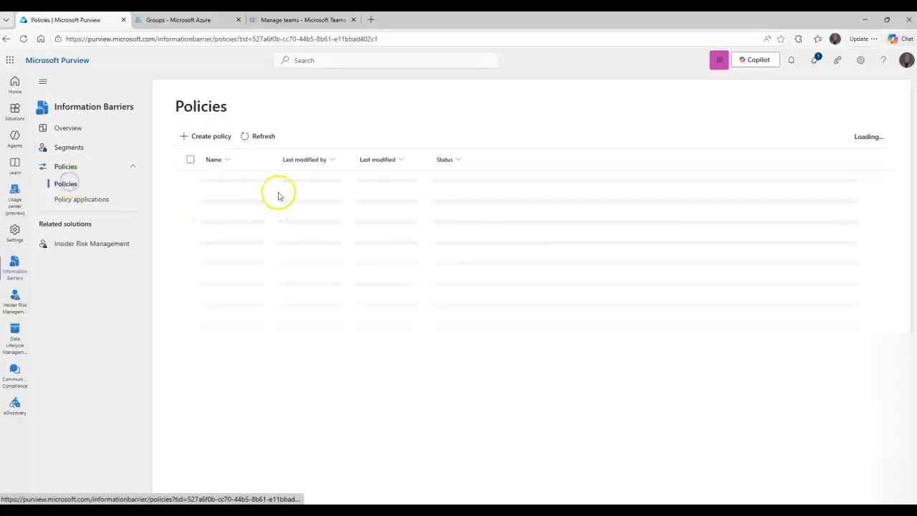
pyautogui.click(206, 136)
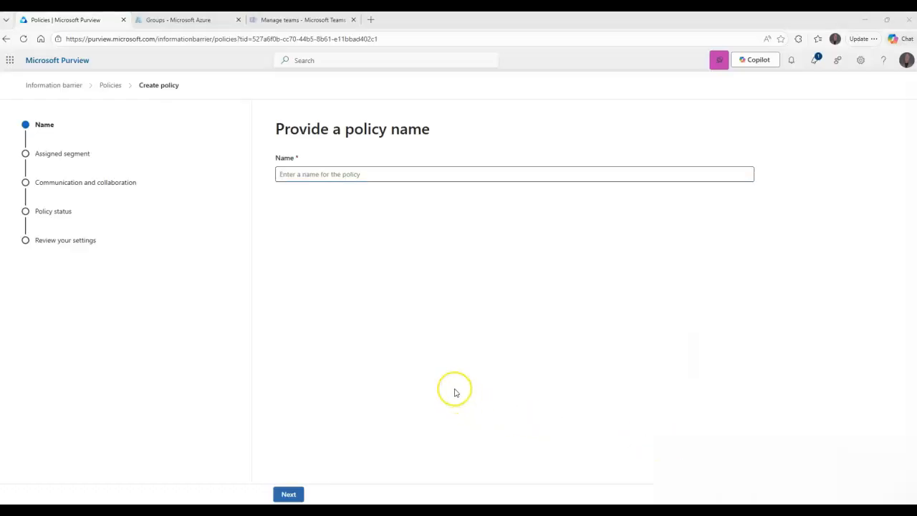
pyautogui.click(333, 174)
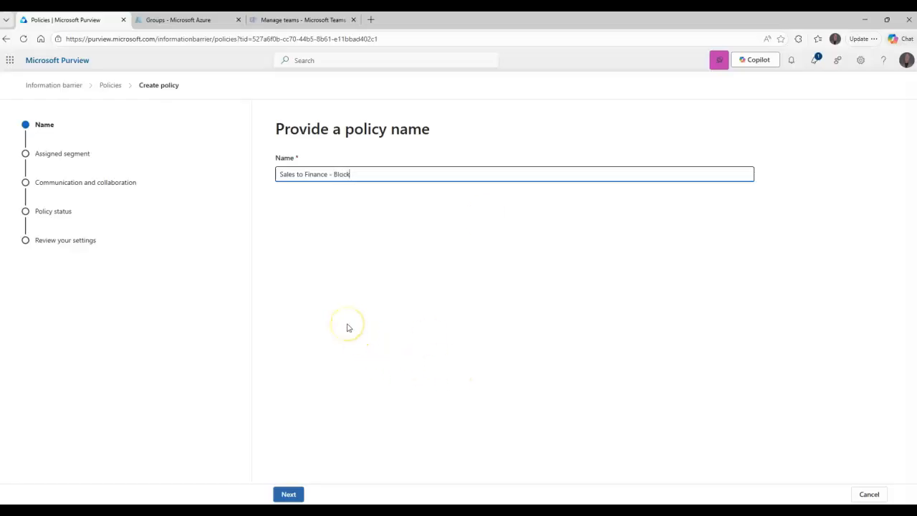
pyautogui.click(288, 494)
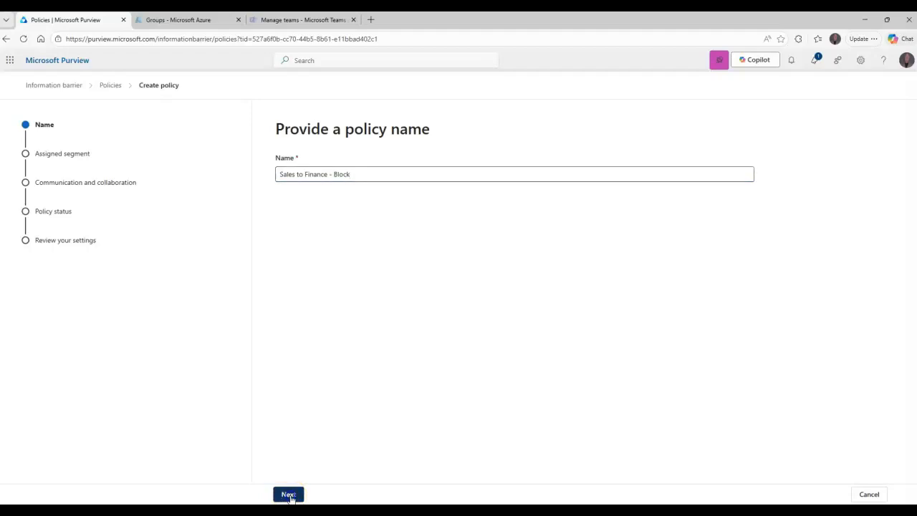
# Step: Choose Sales Dept. as the assigned segment of the policy and continue to its communication settings
pyautogui.click(304, 165)
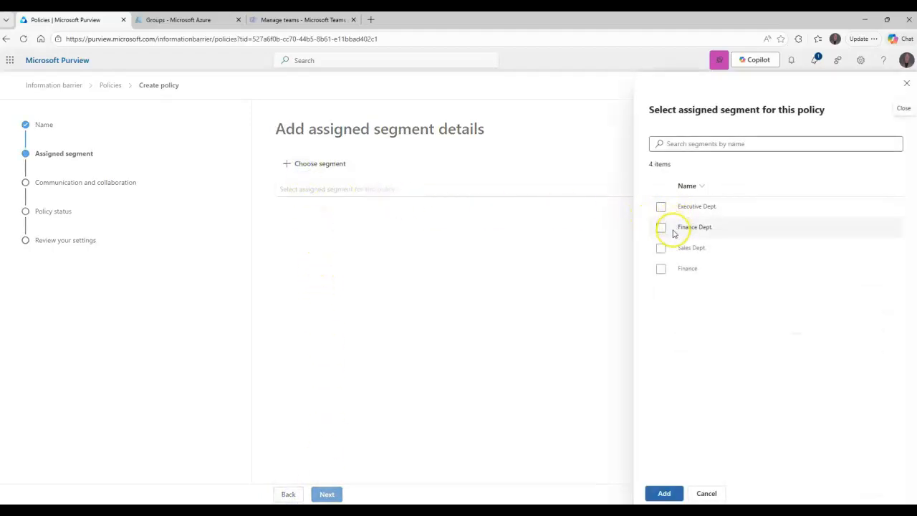
pyautogui.click(661, 248)
pyautogui.click(664, 493)
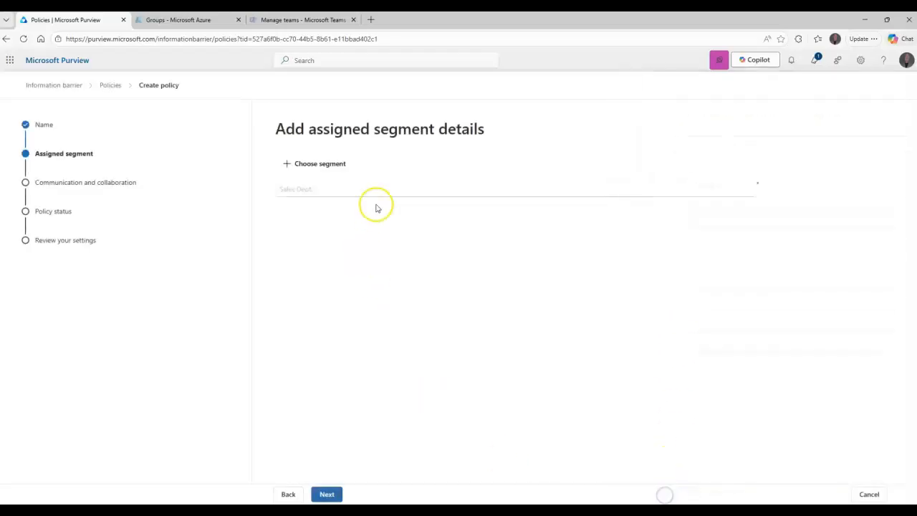
pyautogui.click(333, 493)
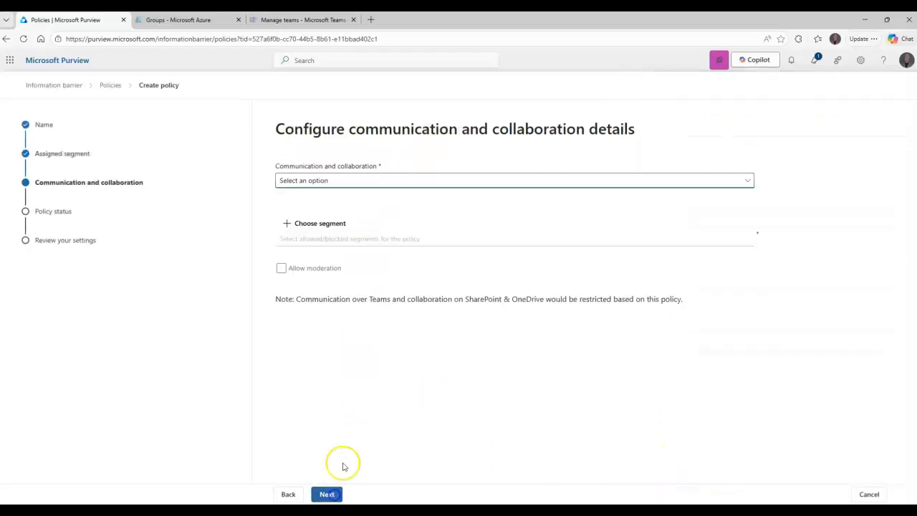
# Step: Set communication and collaboration to Blocked for the Finance Dept. segment, leaving moderation off, and continue to the policy status
pyautogui.click(313, 181)
pyautogui.click(294, 212)
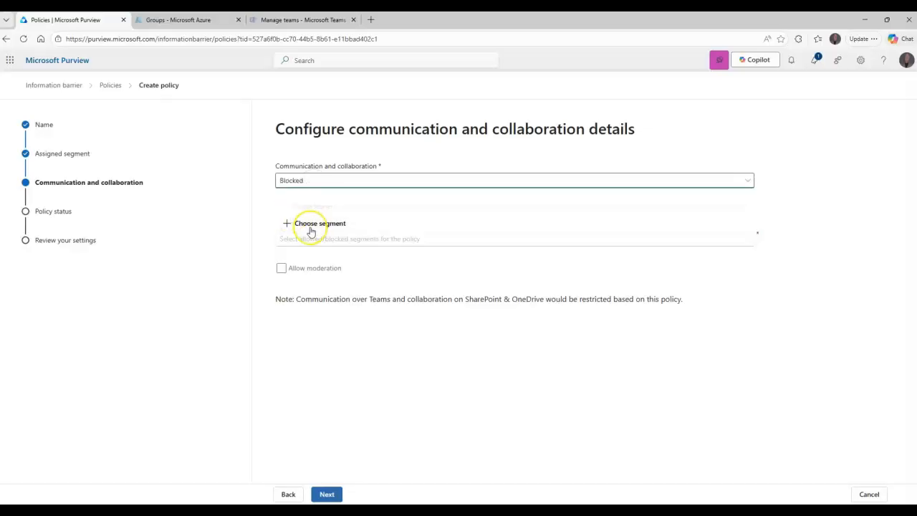
pyautogui.click(311, 223)
pyautogui.click(662, 247)
pyautogui.click(664, 492)
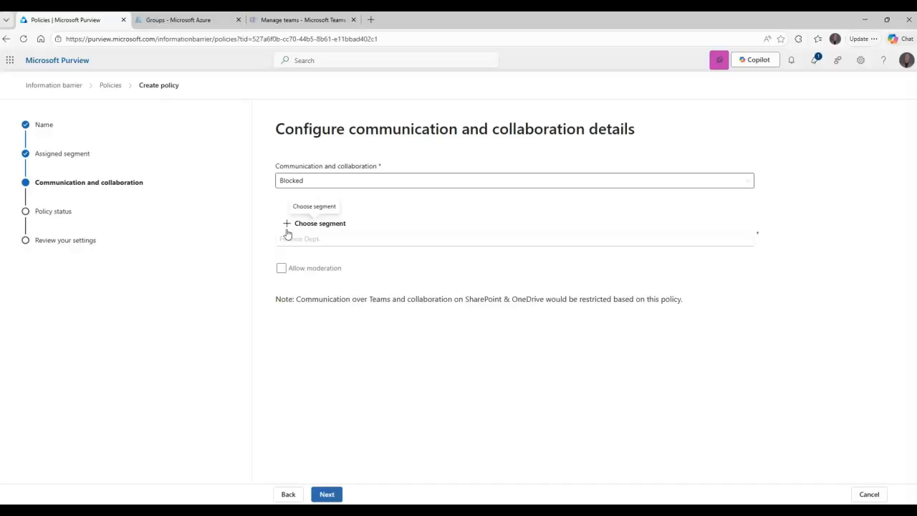
pyautogui.click(388, 258)
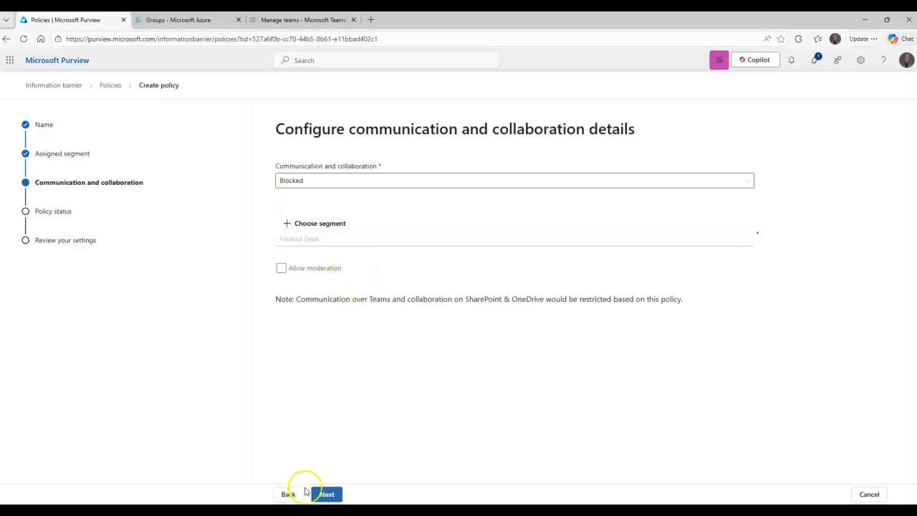
pyautogui.click(327, 495)
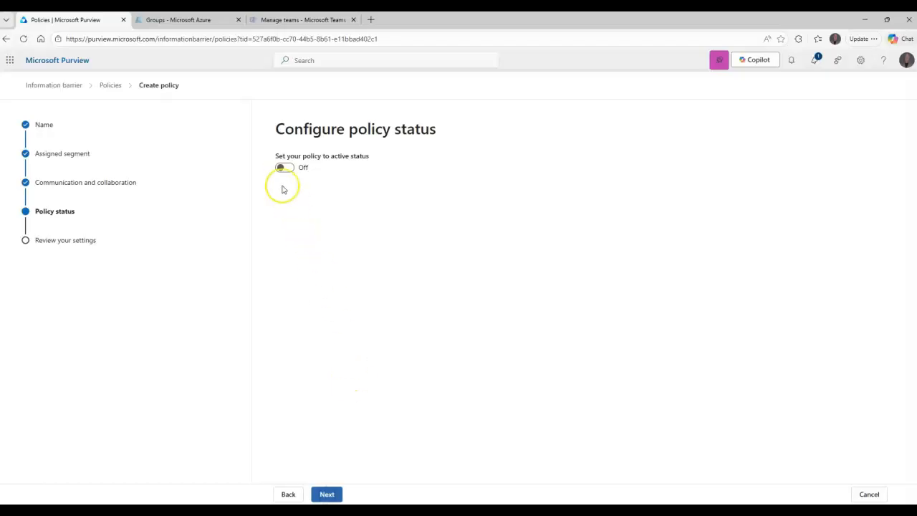
# Step: Set the Sales to Finance policy to active status, recheck its segment settings, and submit it
pyautogui.click(284, 169)
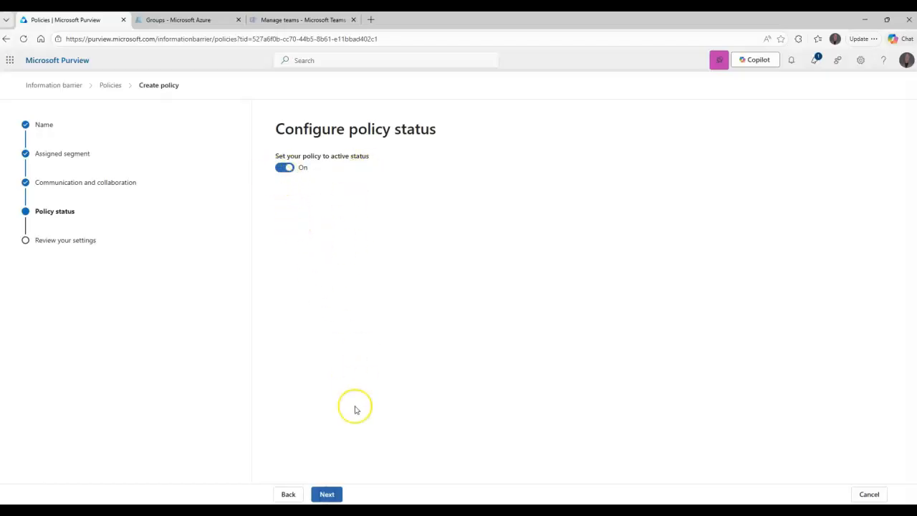
pyautogui.click(289, 496)
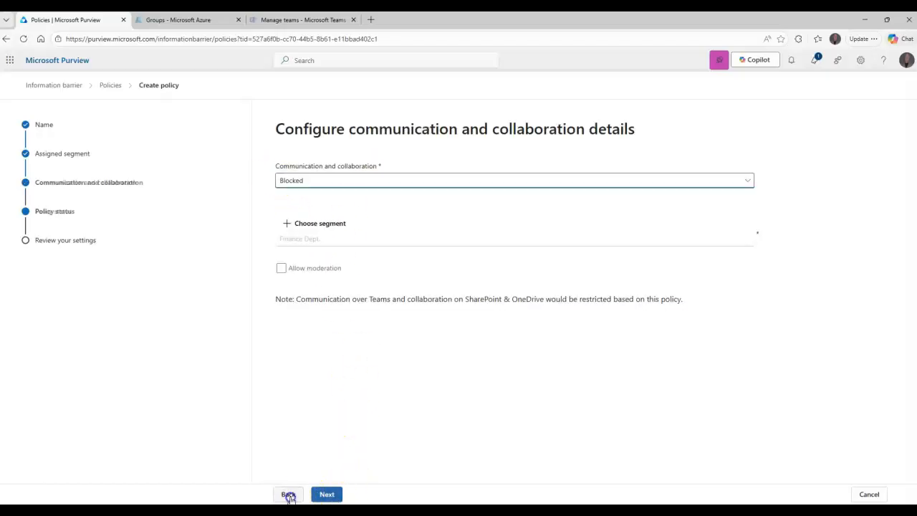
pyautogui.click(289, 496)
pyautogui.click(321, 496)
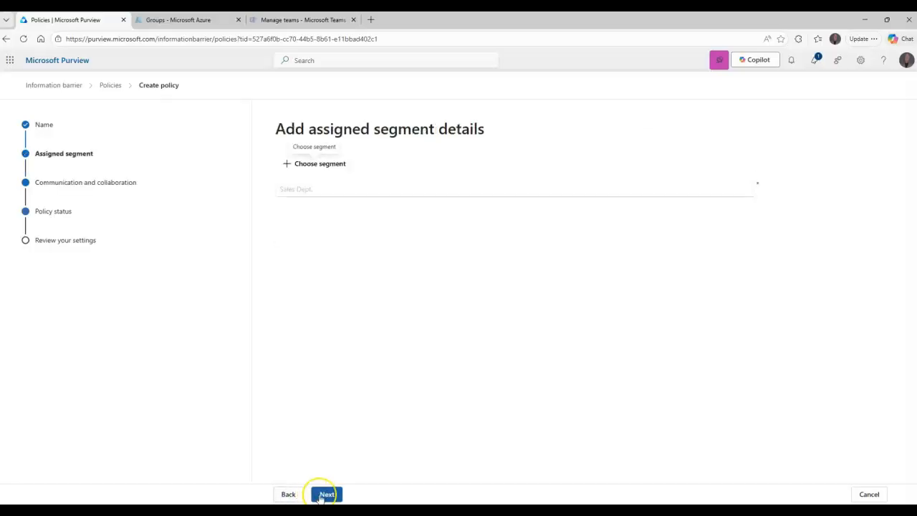
pyautogui.click(326, 495)
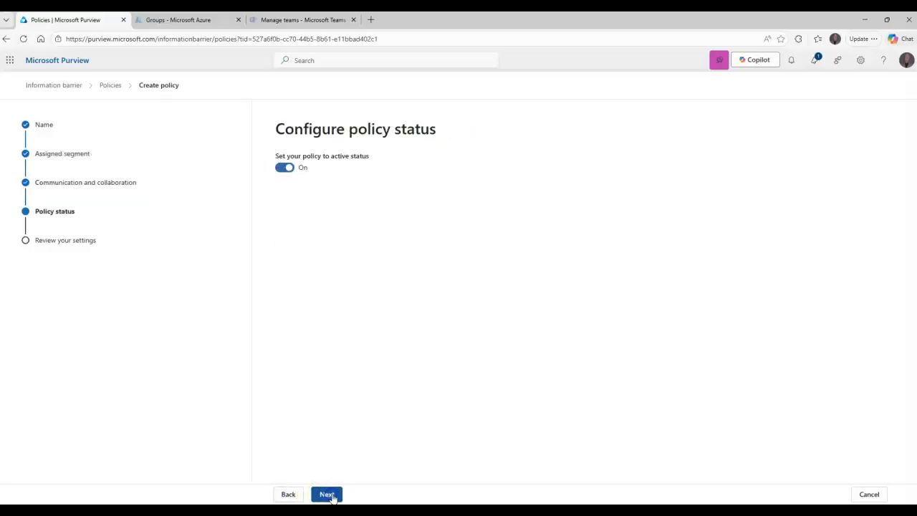
pyautogui.click(326, 494)
pyautogui.click(329, 494)
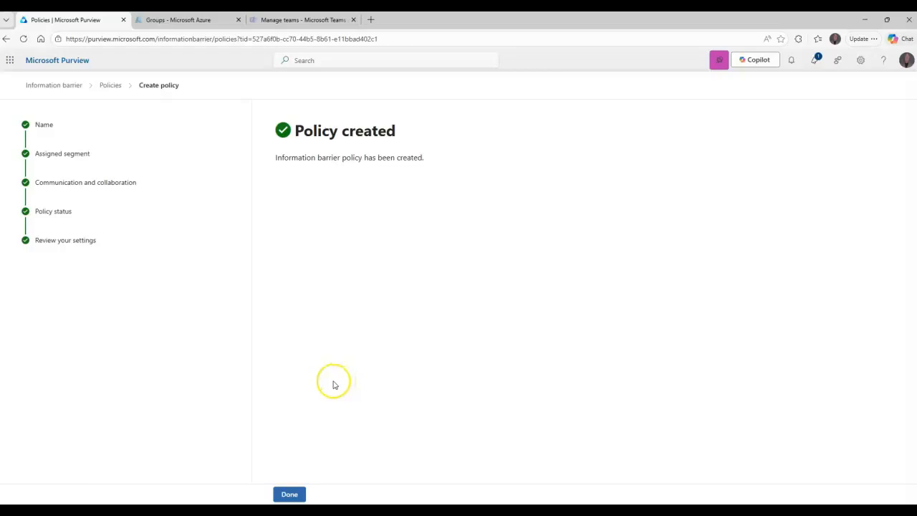
pyautogui.click(292, 494)
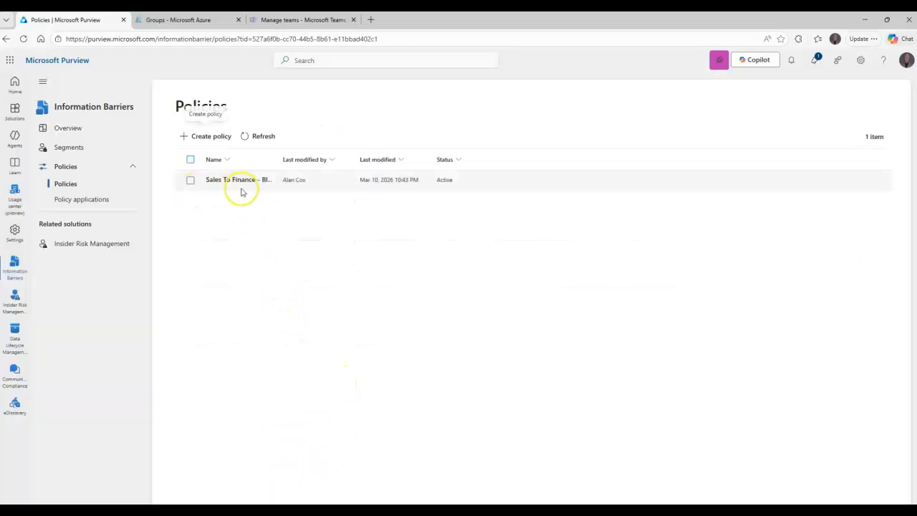
# Step: Start a second information barrier policy named "Finance To Sales - Block"
pyautogui.click(209, 136)
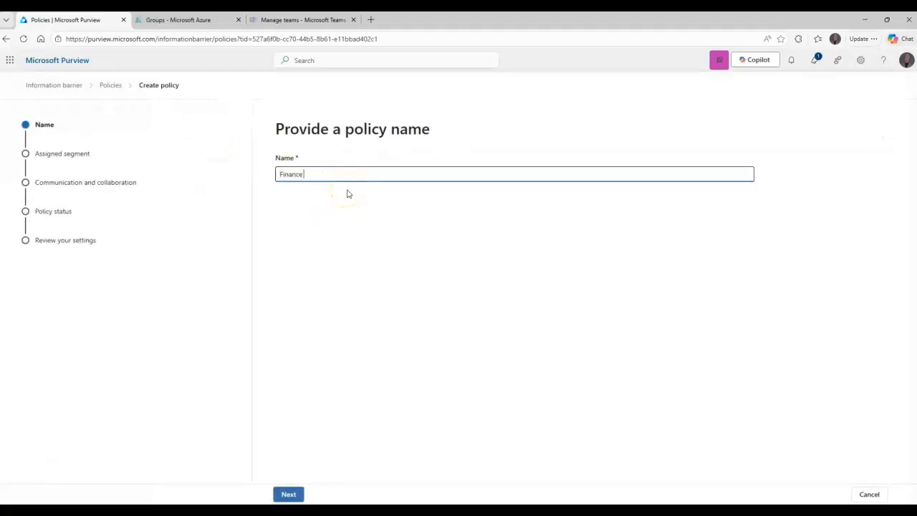
pyautogui.write('Finance To Sales')
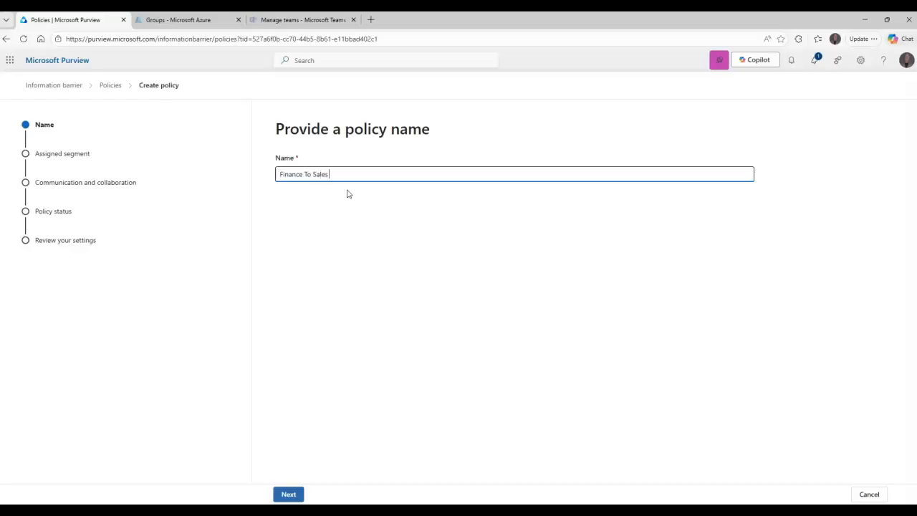
pyautogui.press('Tab')
pyautogui.press('Return')
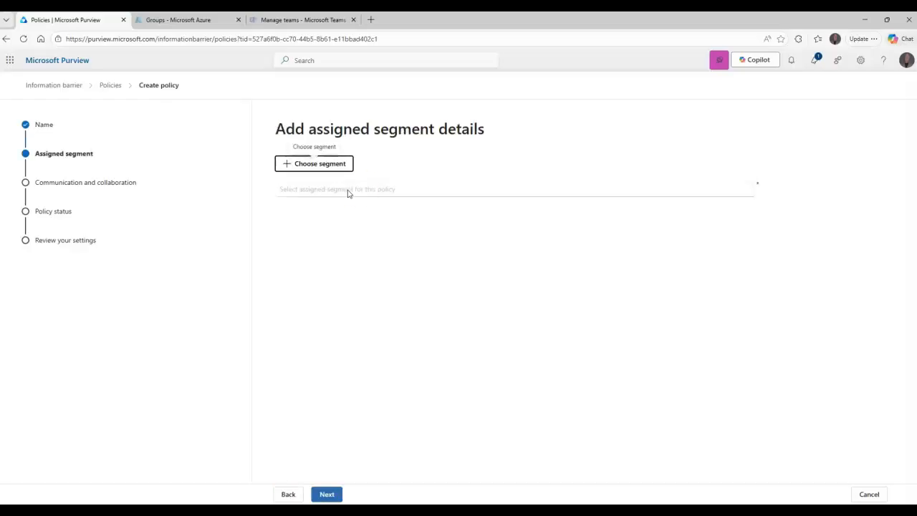
# Step: Choose Finance Dept. as the assigned segment of the Finance To Sales policy
pyautogui.click(316, 163)
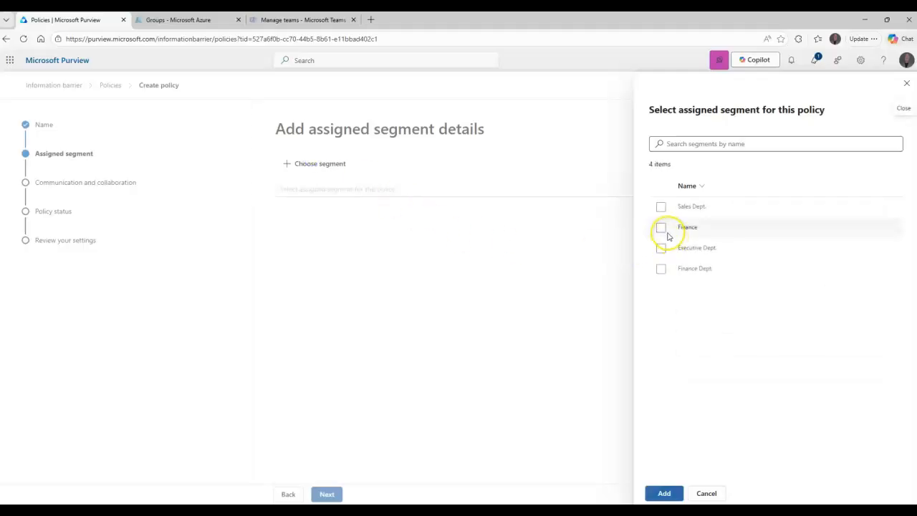
pyautogui.click(661, 269)
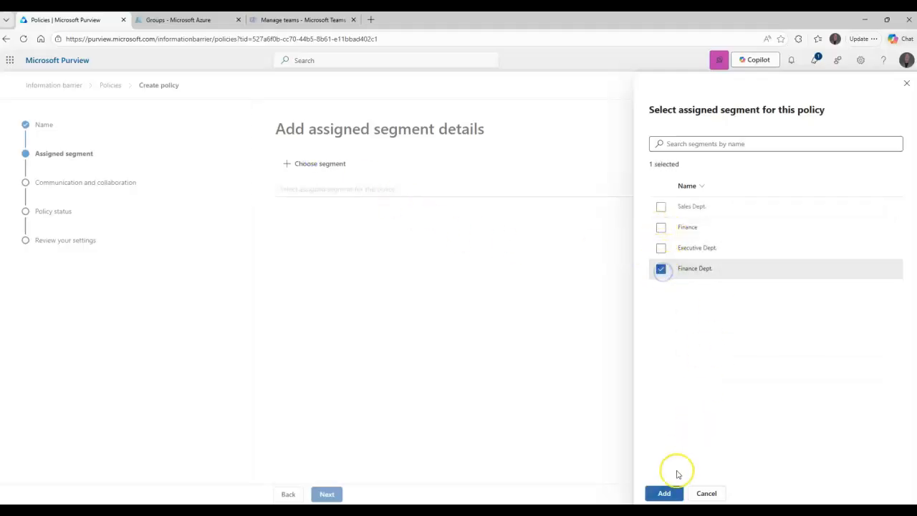
pyautogui.click(664, 493)
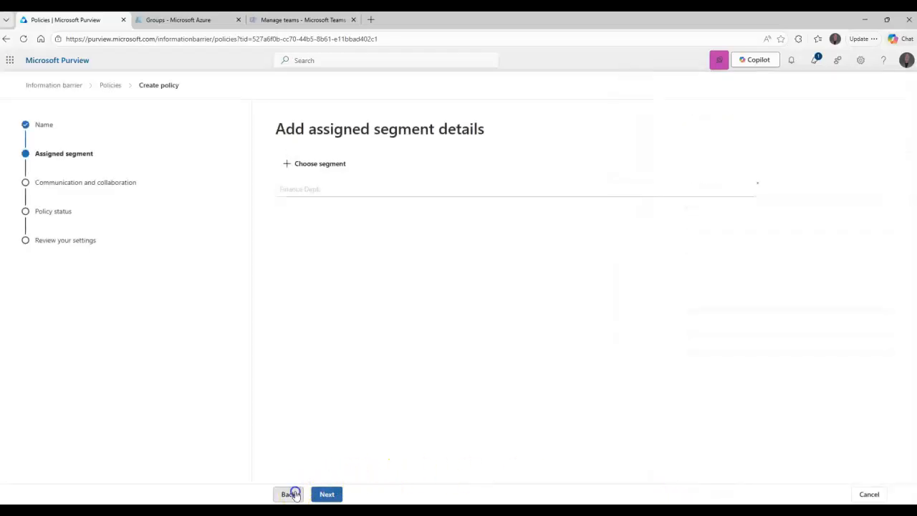
pyautogui.click(327, 496)
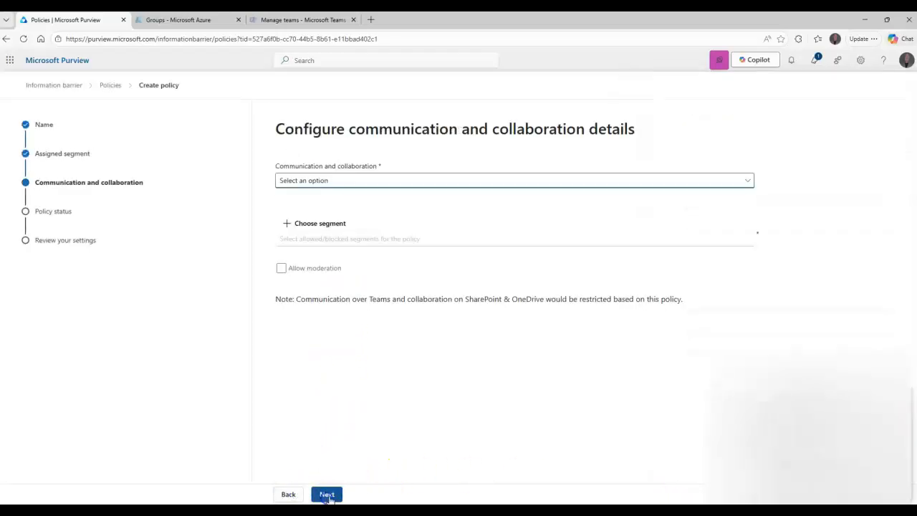
# Step: Set communication and collaboration to Blocked for the Sales Dept. segment in the Finance To Sales policy
pyautogui.click(322, 181)
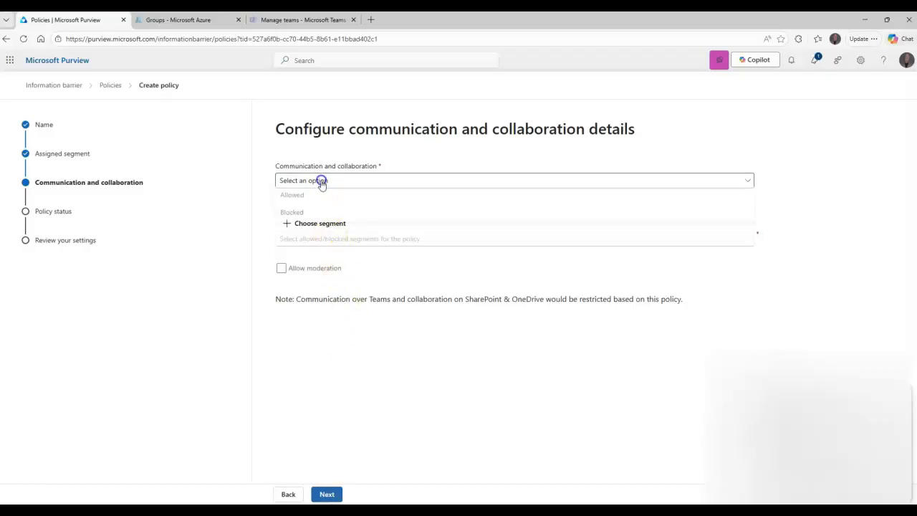
pyautogui.click(341, 215)
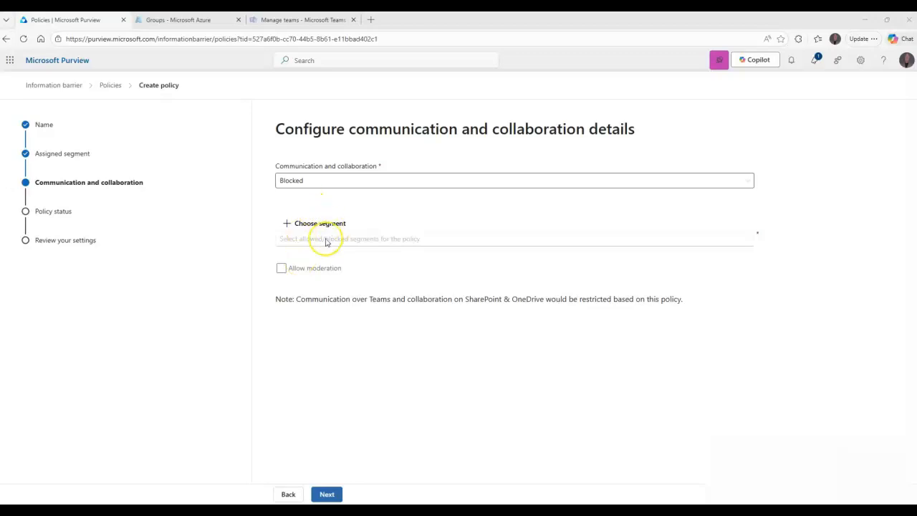
pyautogui.click(305, 228)
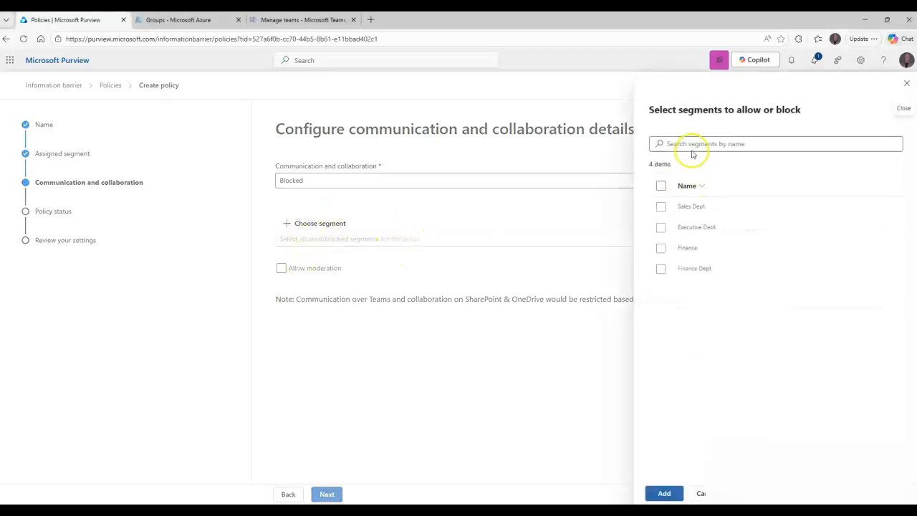
pyautogui.click(660, 206)
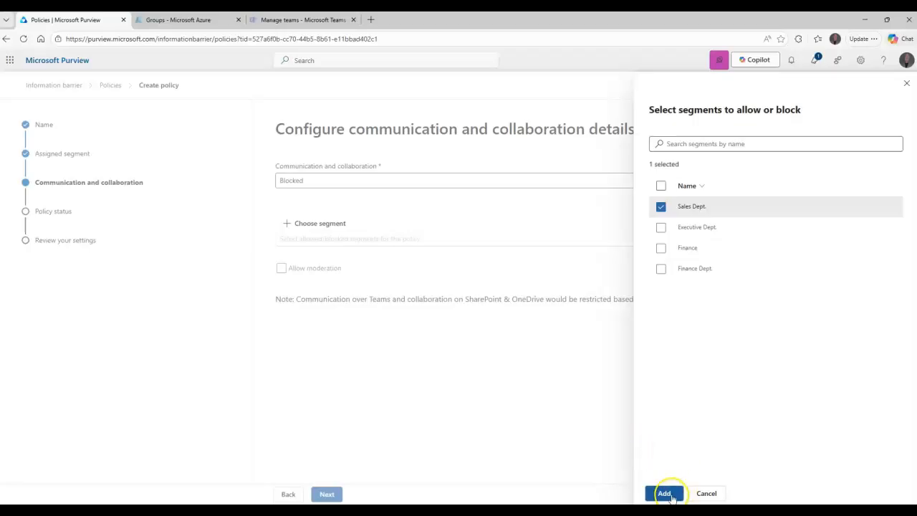
pyautogui.click(666, 494)
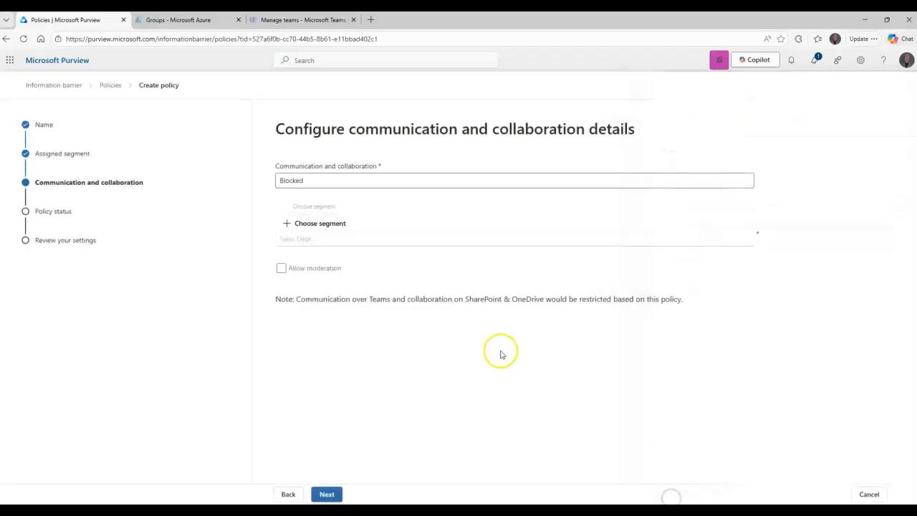
pyautogui.click(326, 493)
# Step: Set the Finance To Sales policy to active status and submit it
pyautogui.click(290, 169)
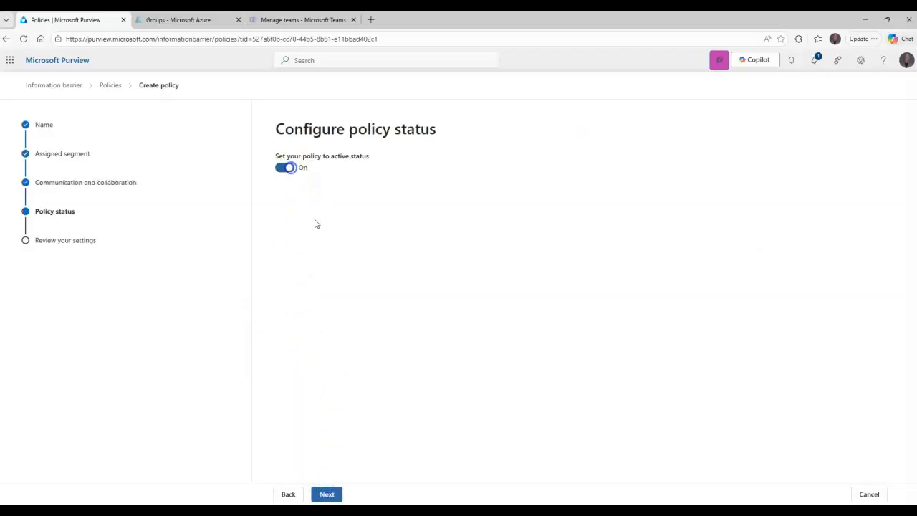
pyautogui.click(326, 495)
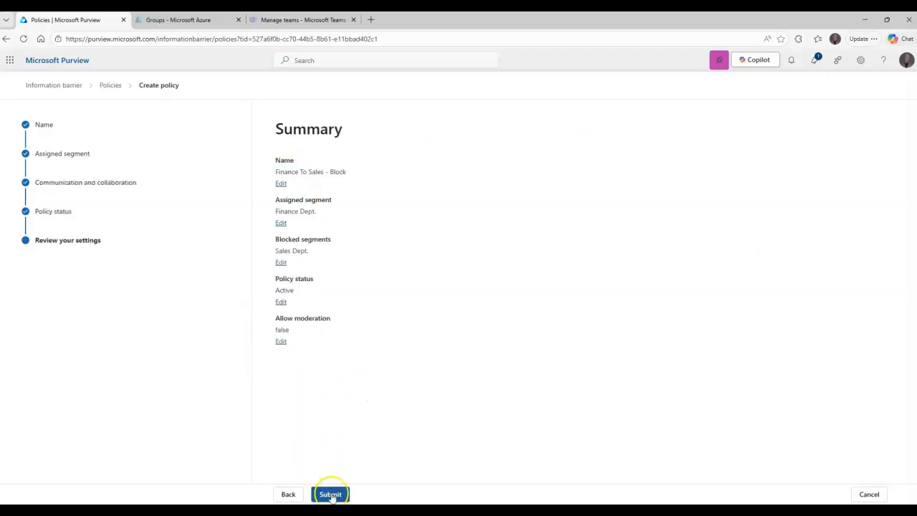
pyautogui.click(328, 494)
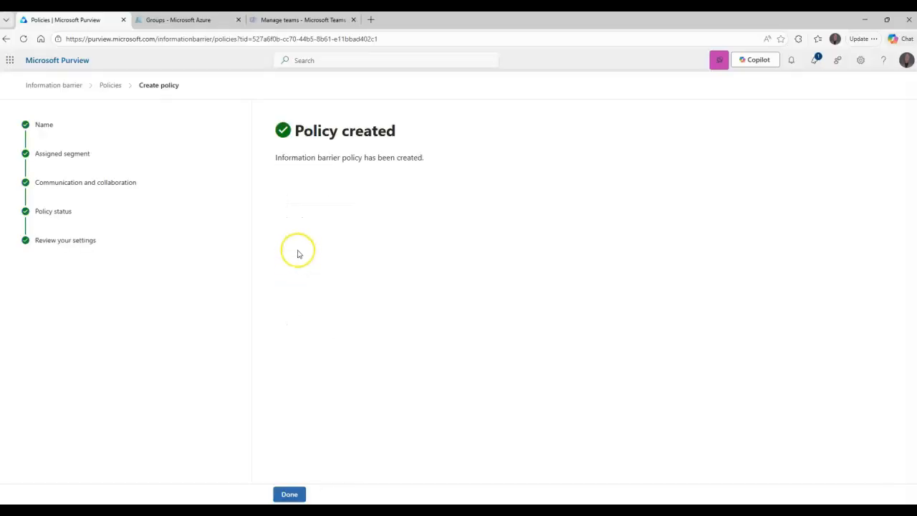
pyautogui.click(289, 495)
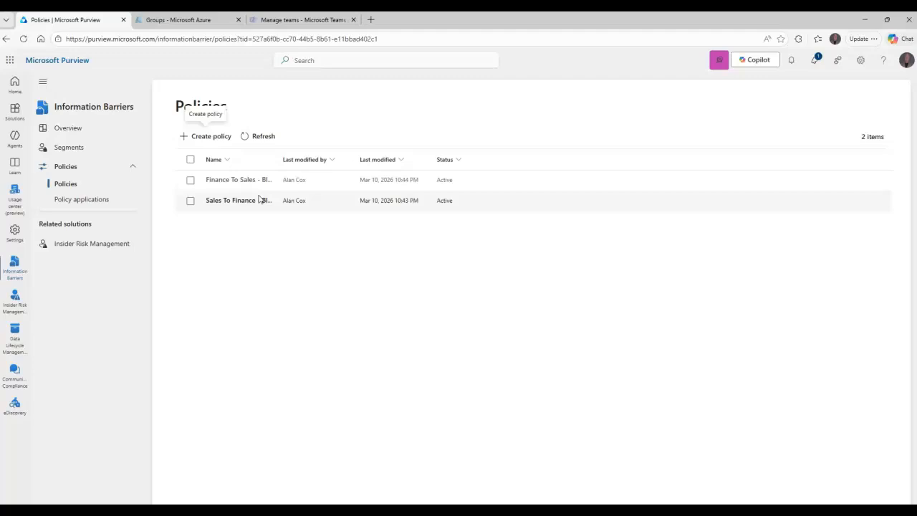
# Step: Widen the Name column of the policies list to fit the full policy names
pyautogui.click(242, 190)
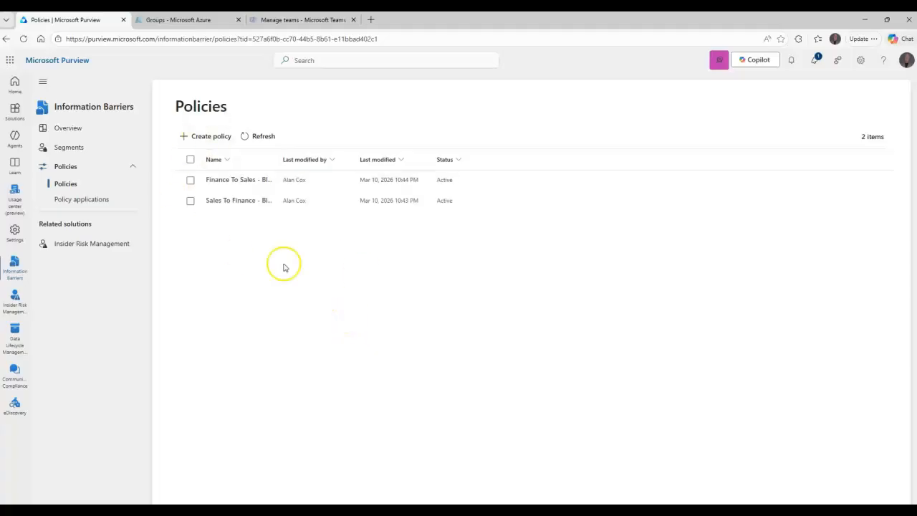
pyautogui.moveTo(279, 161); pyautogui.dragTo(314, 161)
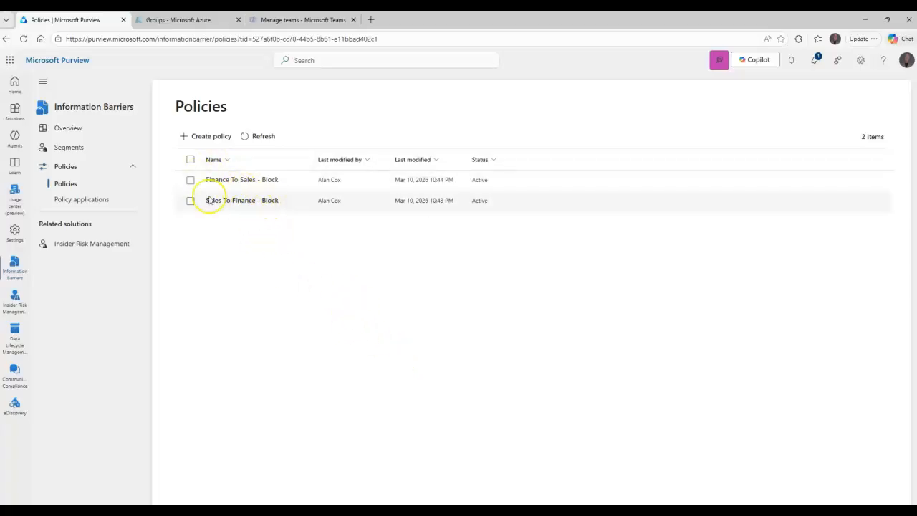
# Step: Start a third policy named "Executive to Finance & Sales - Allow", dismissing the Outlook reminder
pyautogui.click(201, 137)
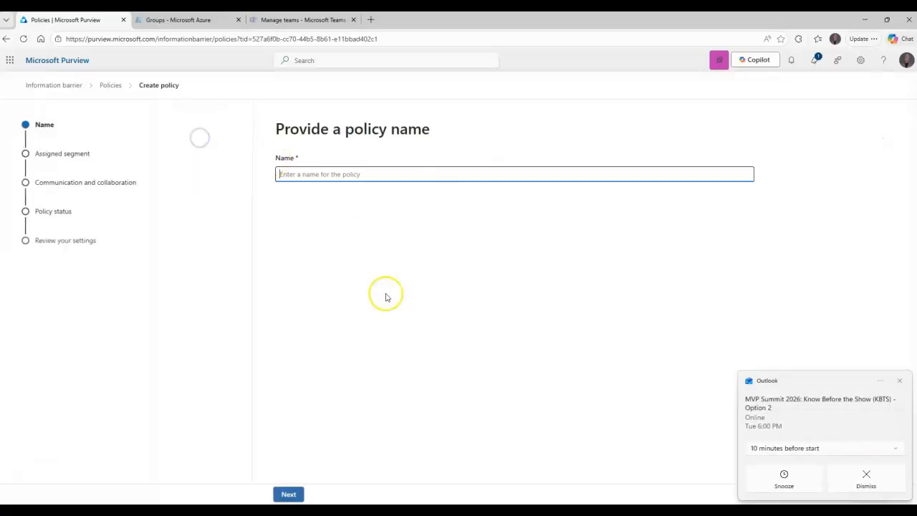
pyautogui.click(866, 479)
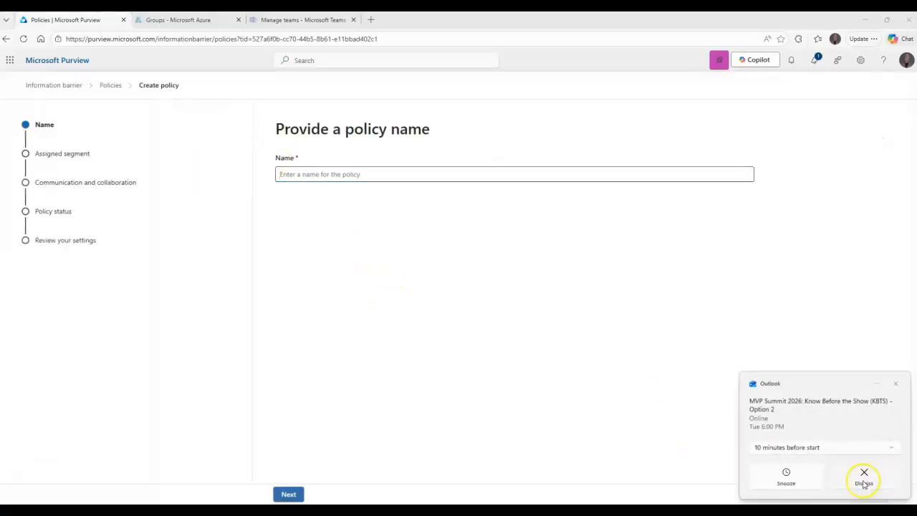
pyautogui.click(323, 176)
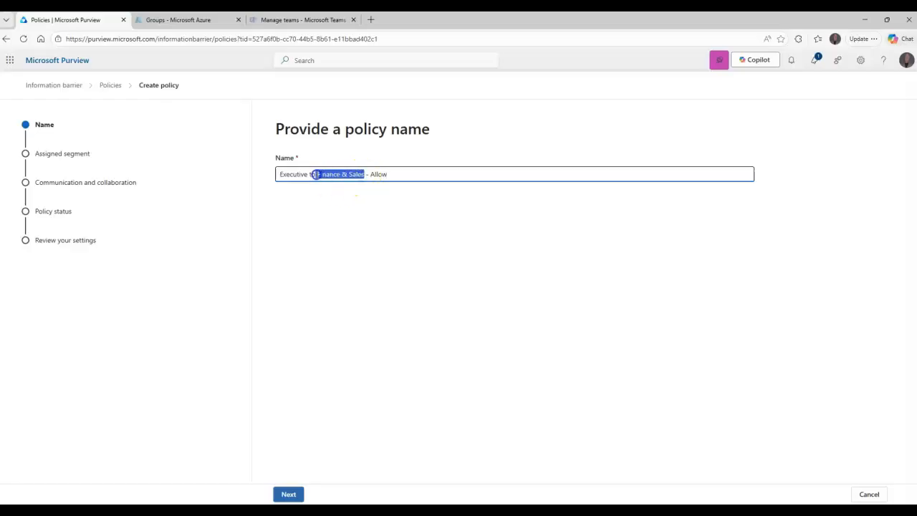
pyautogui.click(394, 175)
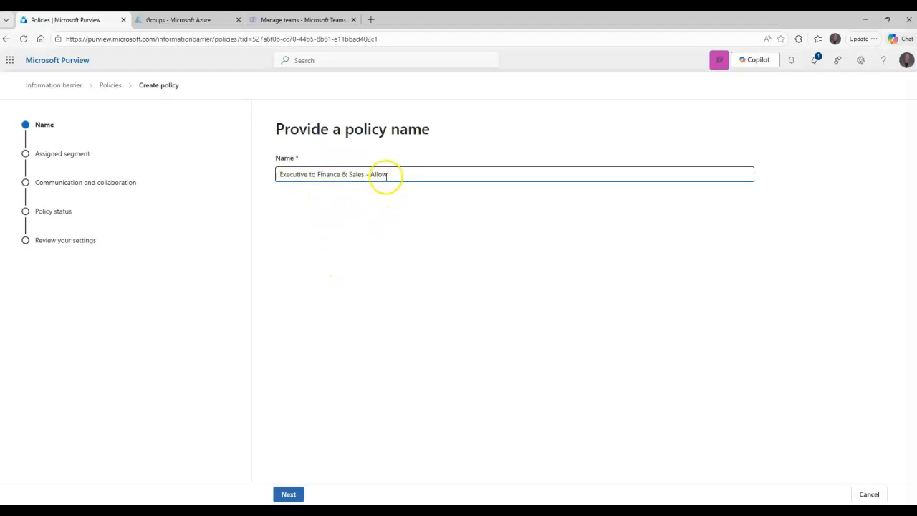
# Step: Assign the Executive Dept. segment to the Executive to Finance & Sales - Allow policy
pyautogui.click(294, 494)
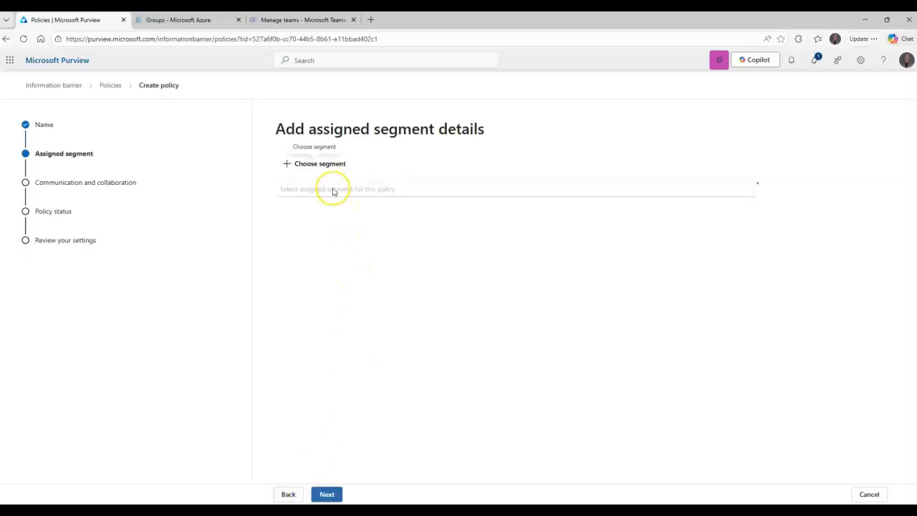
pyautogui.click(320, 164)
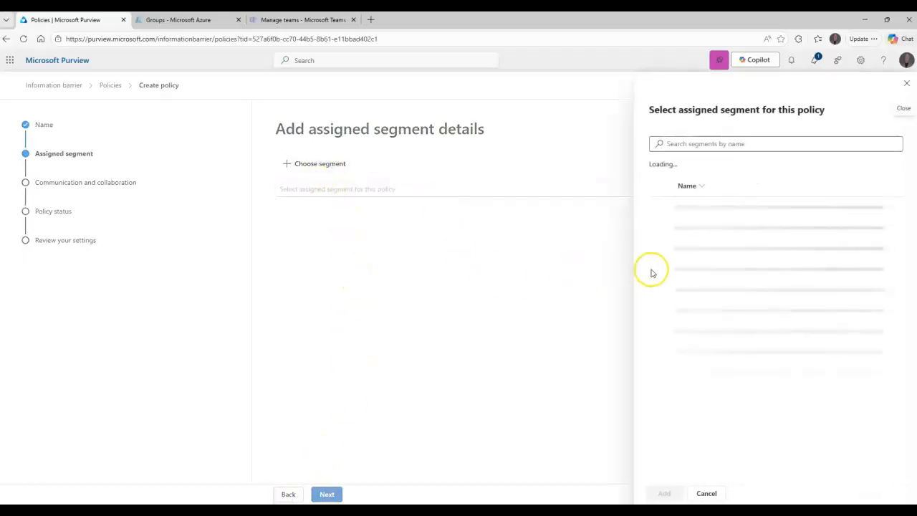
pyautogui.click(661, 247)
pyautogui.click(664, 493)
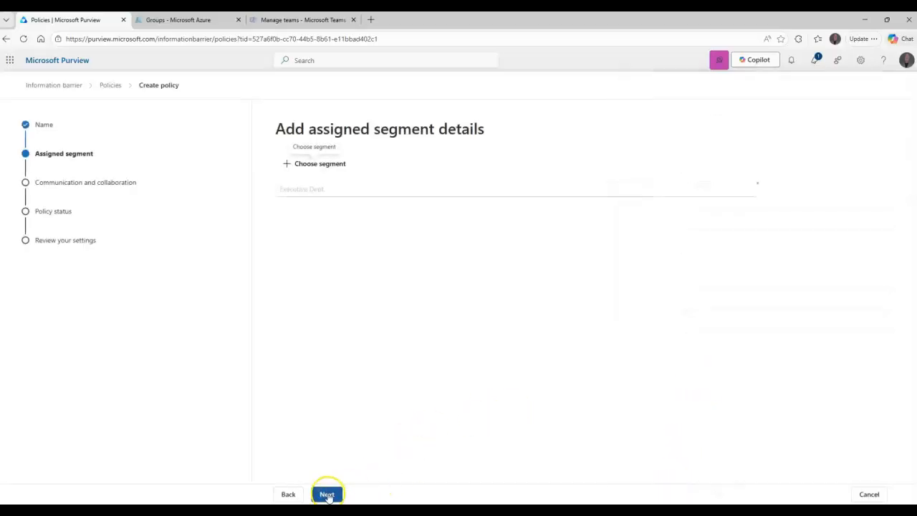
pyautogui.click(327, 494)
# Step: Set communication and collaboration to Allowed for the Sales Dept., Finance Dept. and Executive Dept. segments
pyautogui.click(329, 180)
pyautogui.click(333, 195)
pyautogui.click(319, 224)
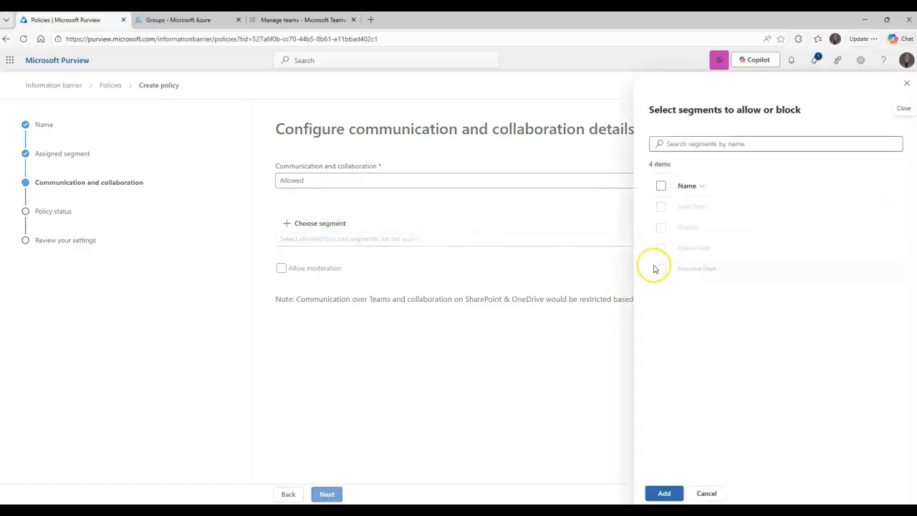
pyautogui.click(663, 249)
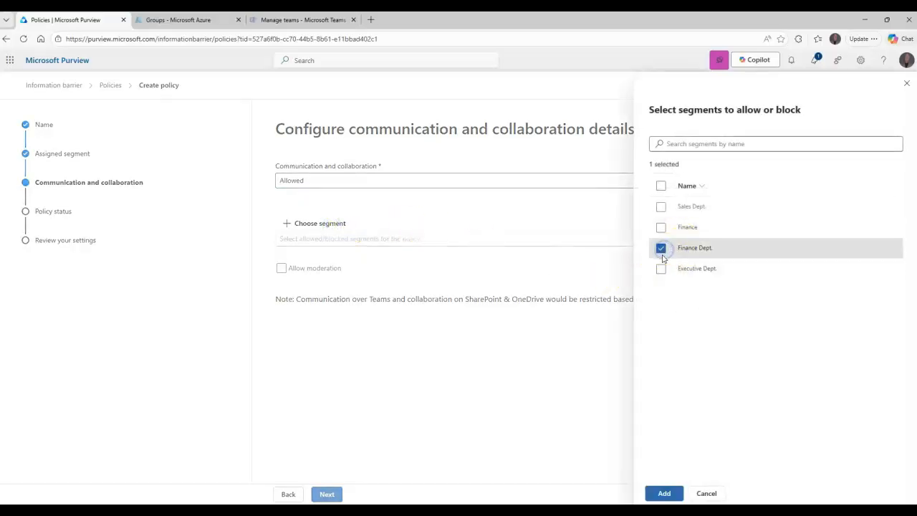
pyautogui.click(661, 206)
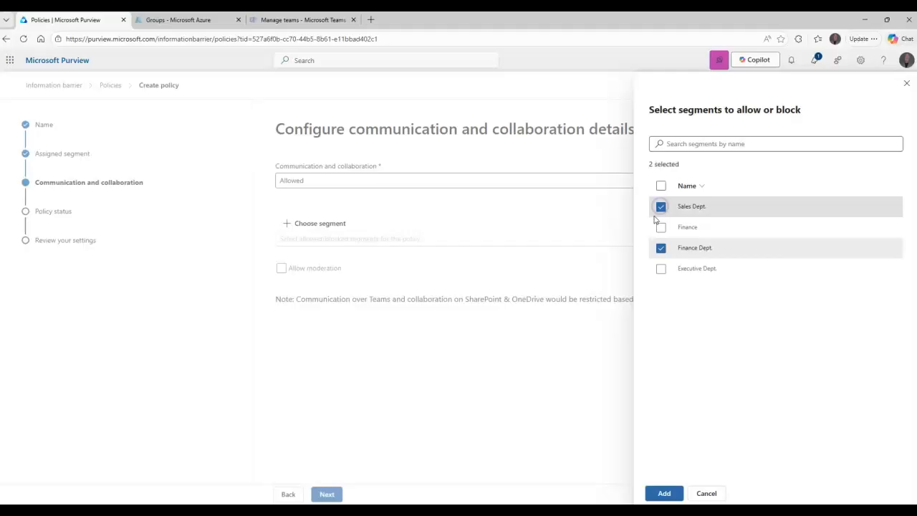
pyautogui.click(661, 270)
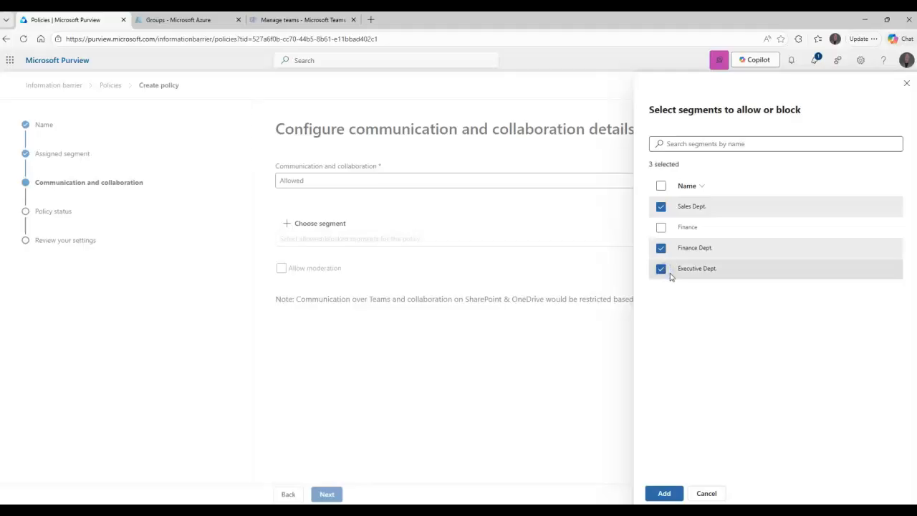
pyautogui.click(664, 494)
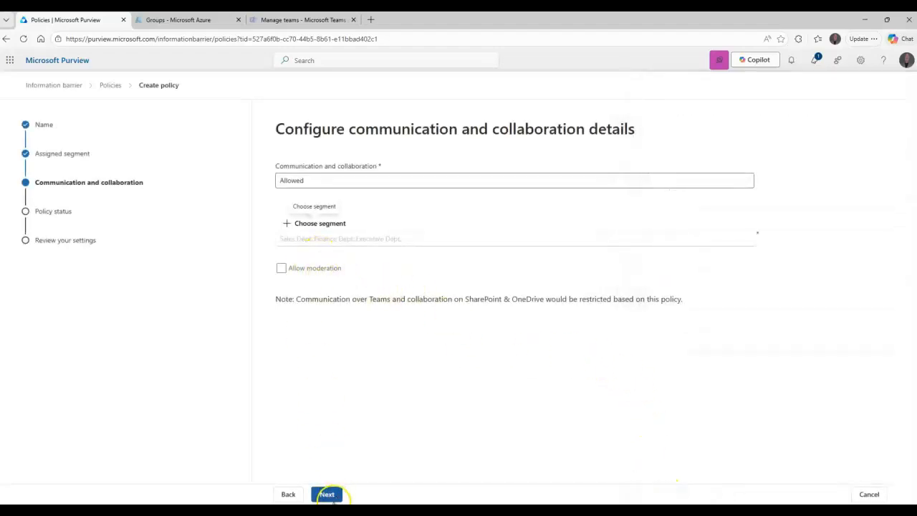
pyautogui.click(328, 494)
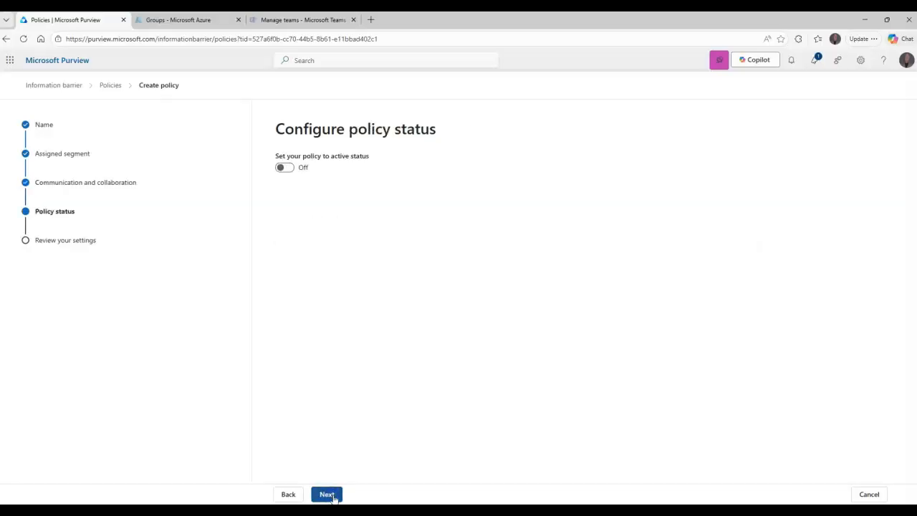
# Step: Set the Executive to Finance & Sales policy to active status and submit it, then widen the policy list's Name column
pyautogui.click(282, 168)
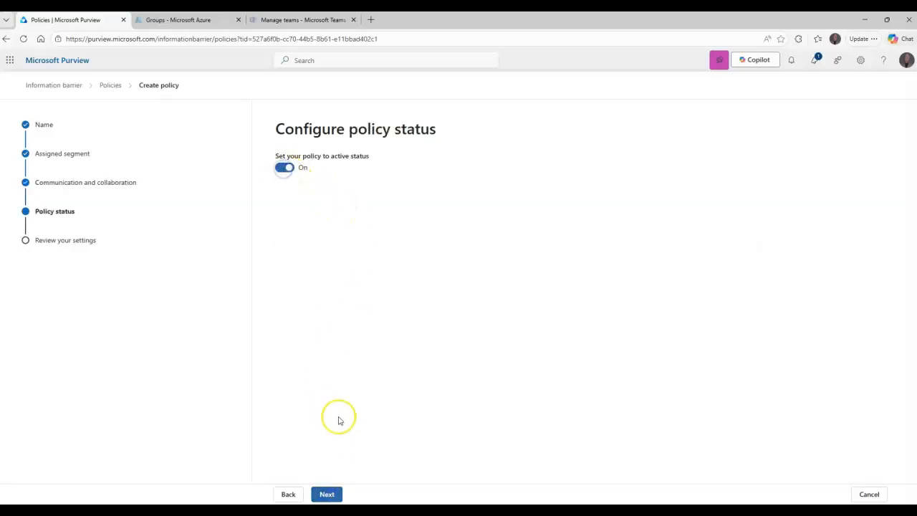
pyautogui.click(327, 494)
pyautogui.click(326, 494)
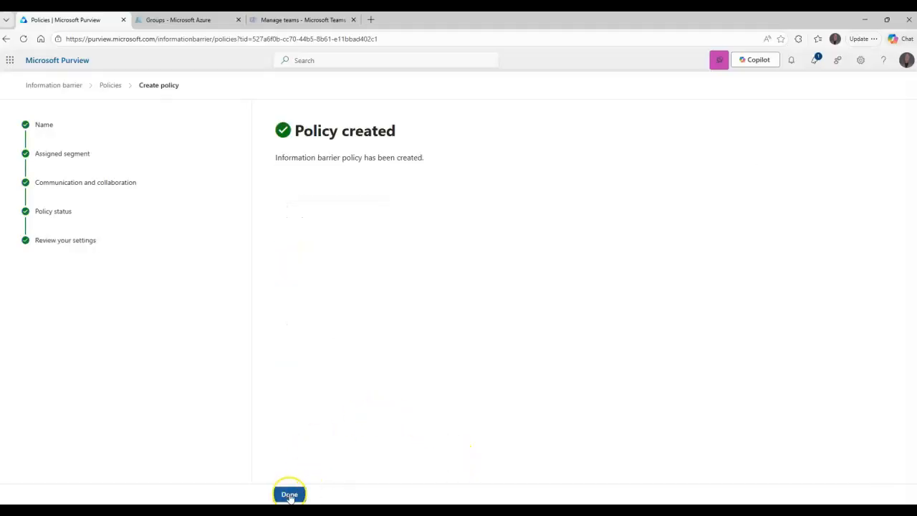
pyautogui.click(290, 494)
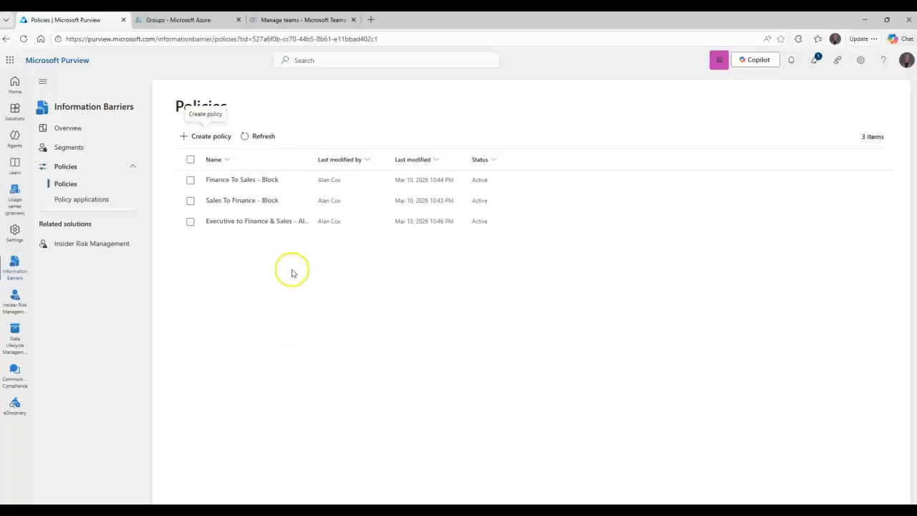
pyautogui.moveTo(314, 159); pyautogui.dragTo(346, 159)
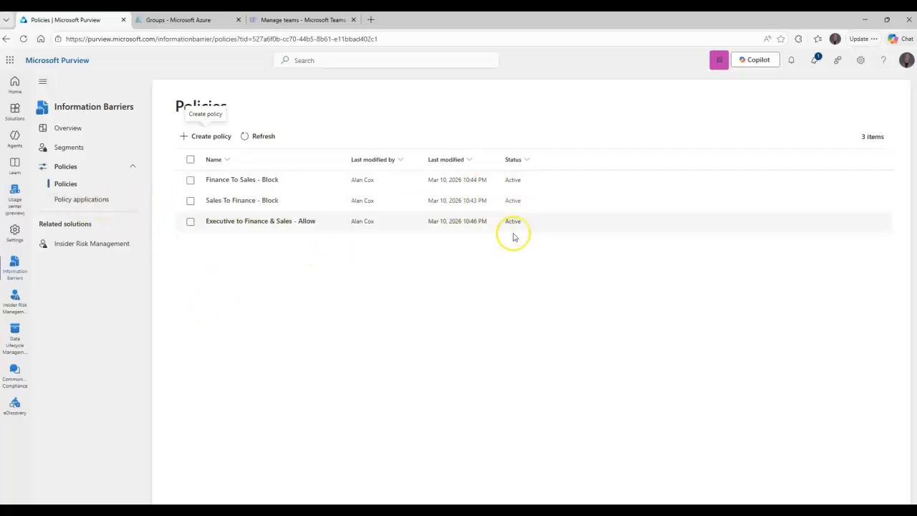
# Step: Apply all information barrier policies from the policy applications page and refresh the application list
pyautogui.click(86, 200)
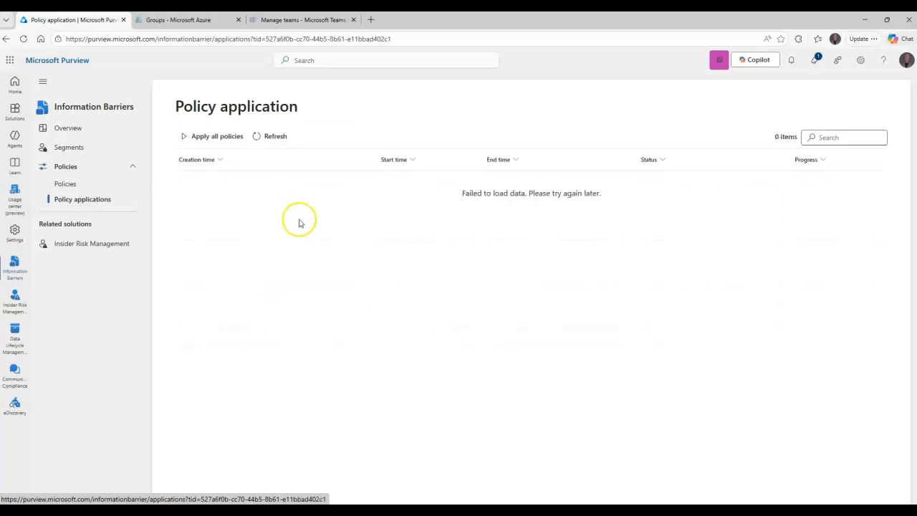
pyautogui.click(259, 136)
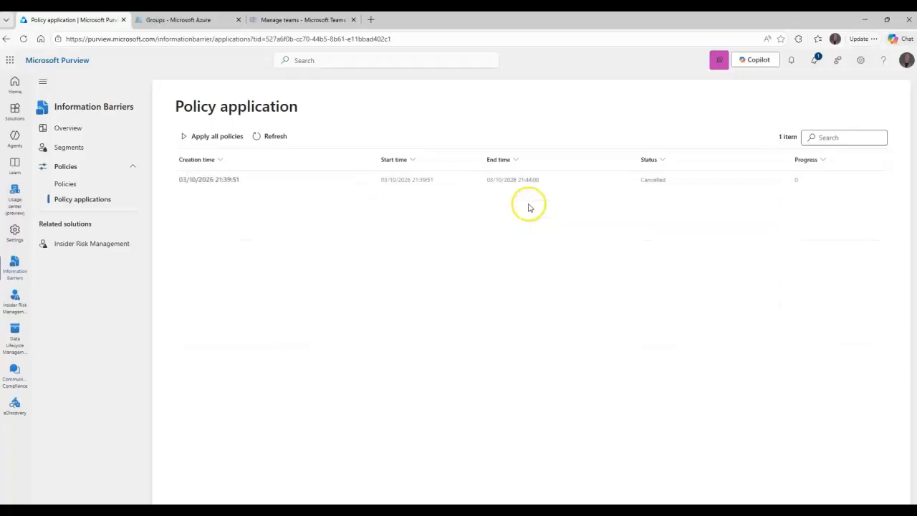
pyautogui.click(182, 141)
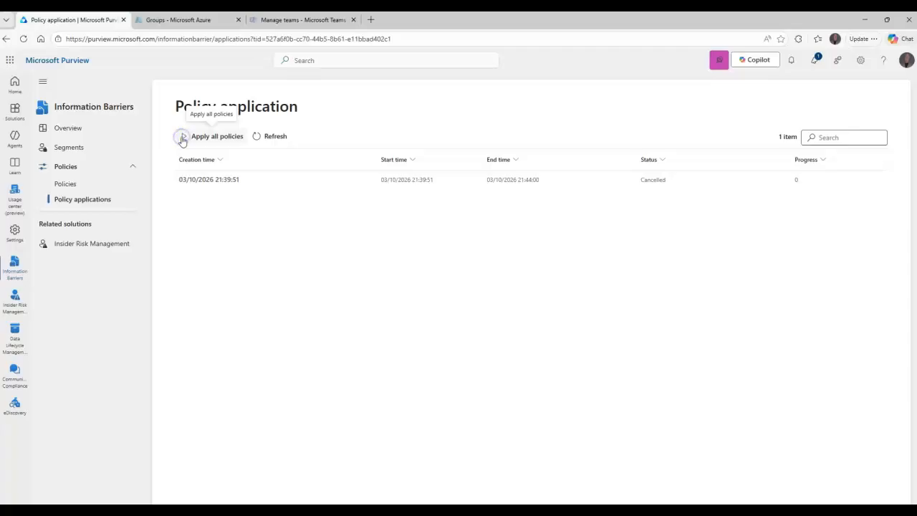
pyautogui.click(264, 136)
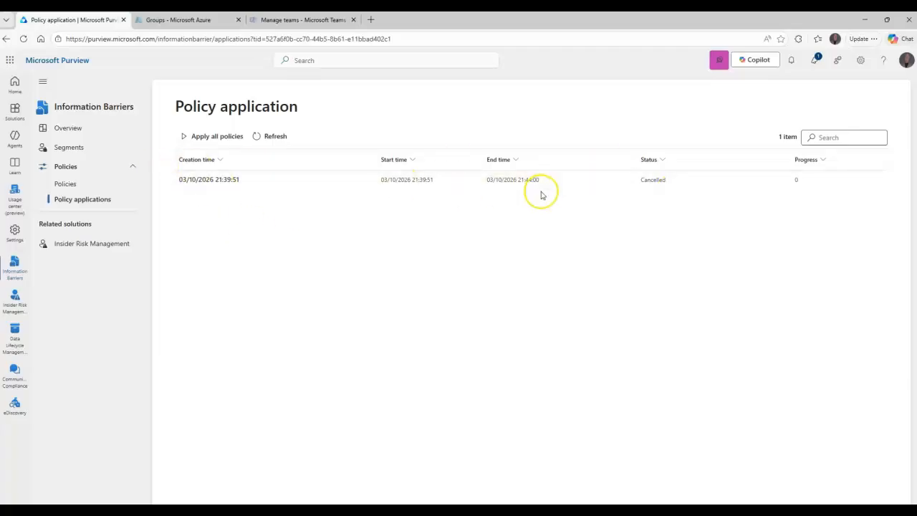
# Step: Review the full policy names in the policies list and the department segments in the segments list
pyautogui.click(66, 184)
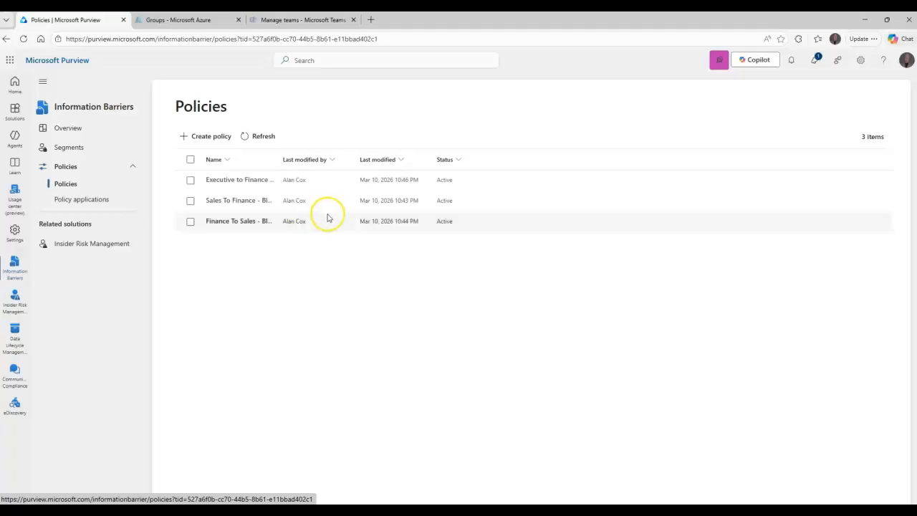
pyautogui.moveTo(281, 159); pyautogui.dragTo(373, 159)
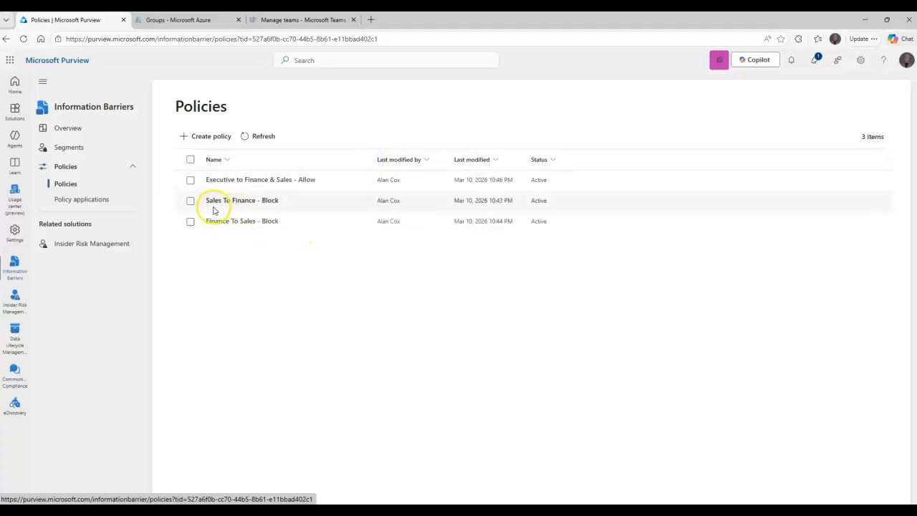
pyautogui.click(75, 147)
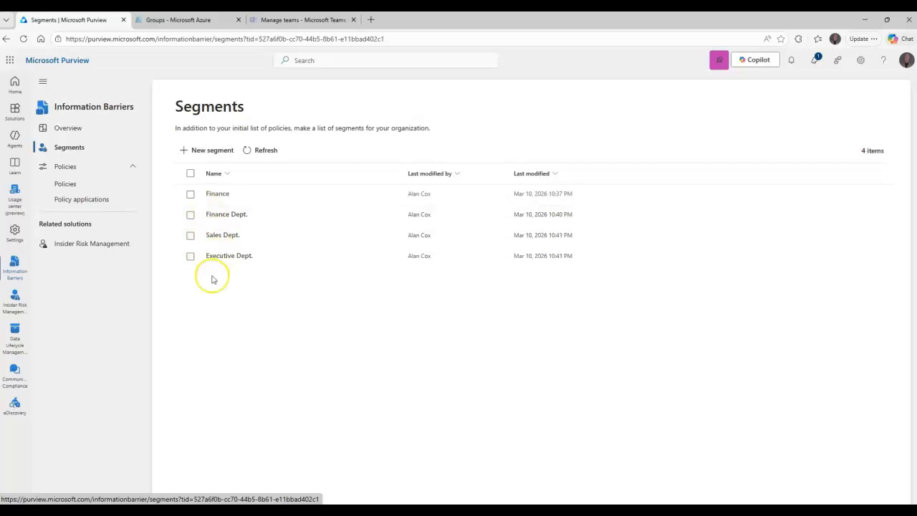
# Step: Start a fourth information barrier policy named "Sales to Executive - Block"
pyautogui.click(73, 184)
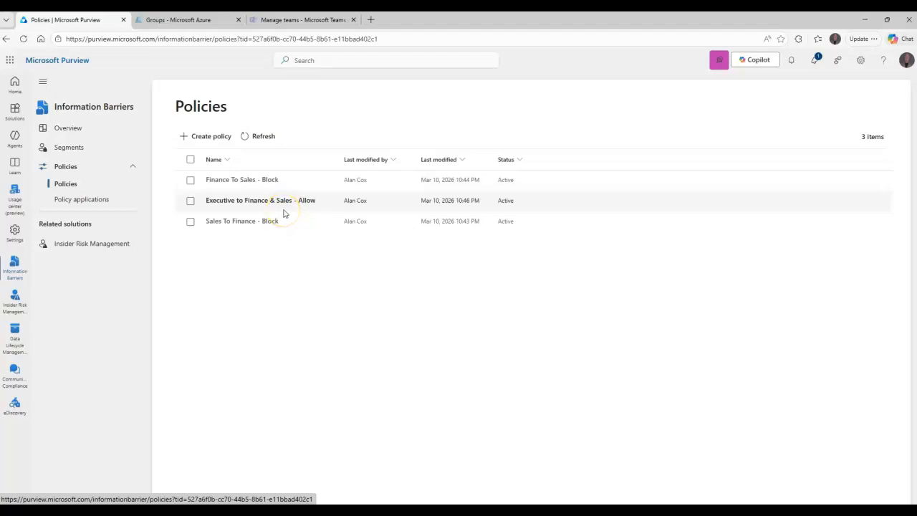
pyautogui.click(196, 138)
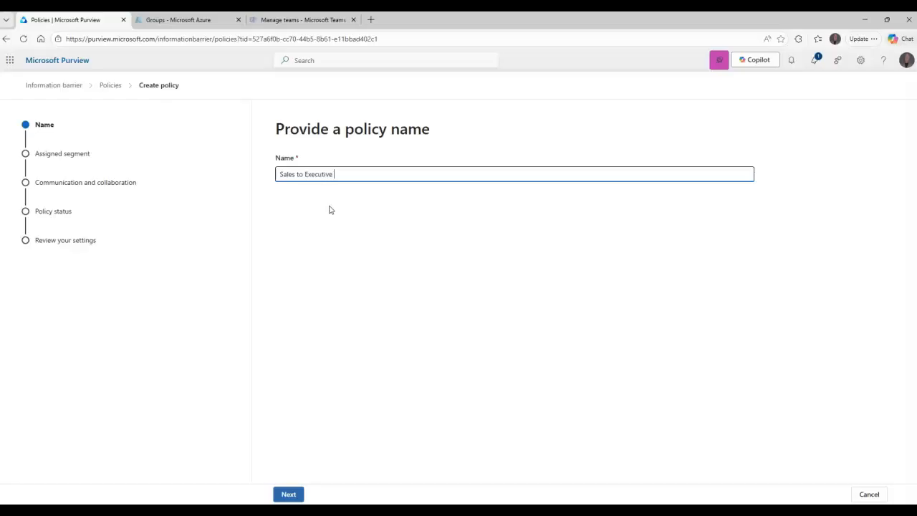
pyautogui.press('Tab')
pyautogui.press('Return')
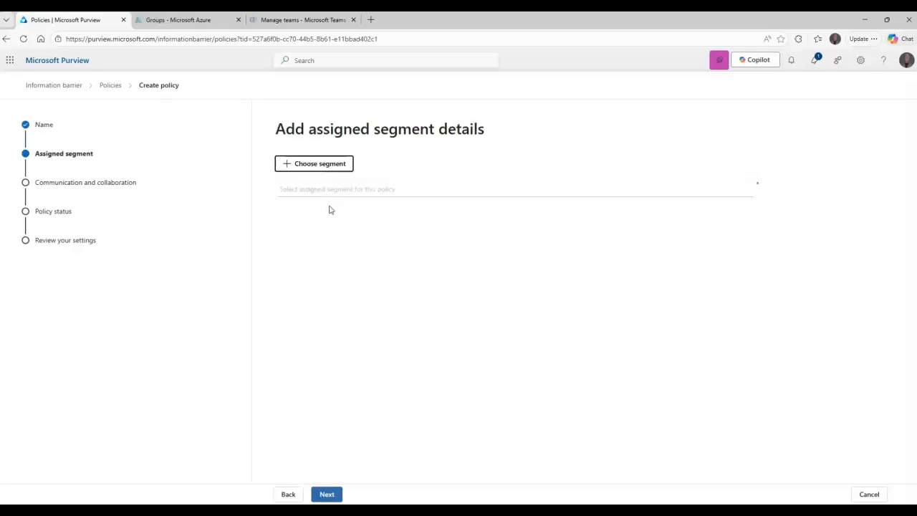
# Step: Assign the Sales Dept. segment to the Sales to Executive policy
pyautogui.click(317, 165)
pyautogui.click(661, 228)
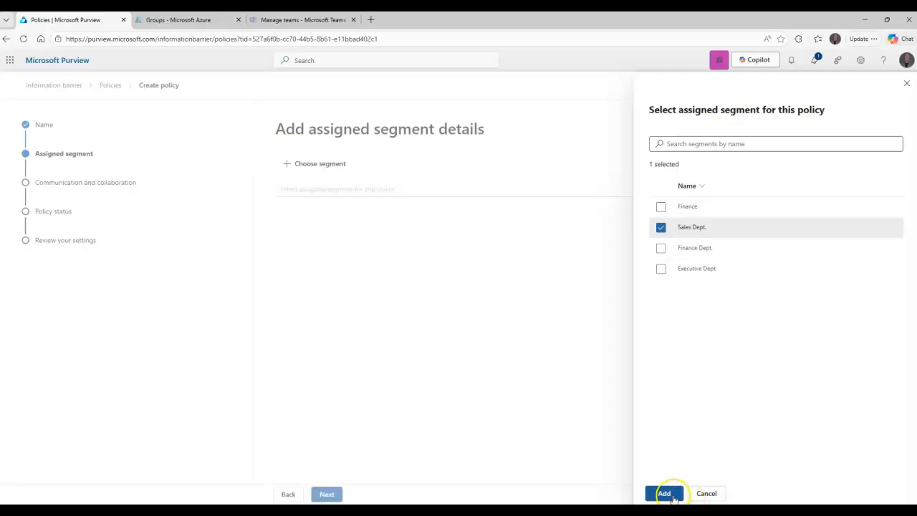
pyautogui.click(666, 494)
pyautogui.click(326, 495)
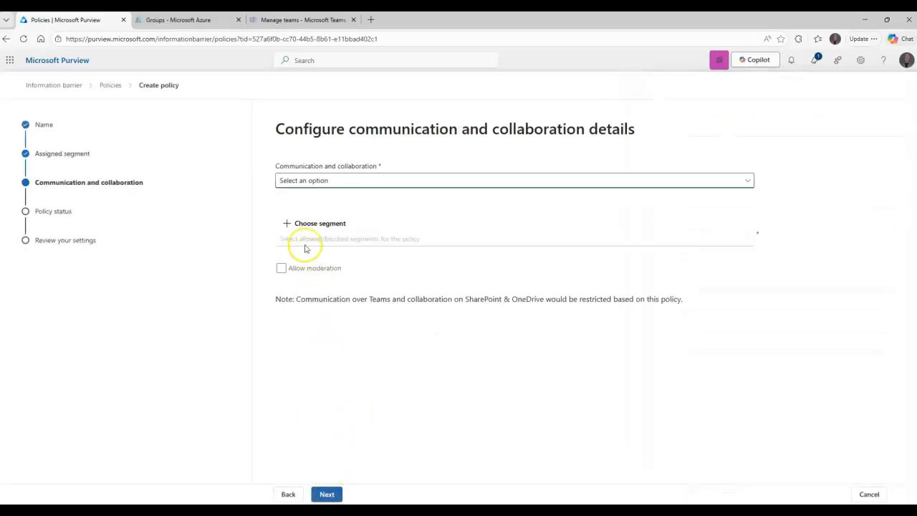
# Step: Set communication and collaboration to Blocked for the Executive Dept. segment in the Sales to Executive policy
pyautogui.click(307, 180)
pyautogui.click(299, 213)
pyautogui.click(320, 223)
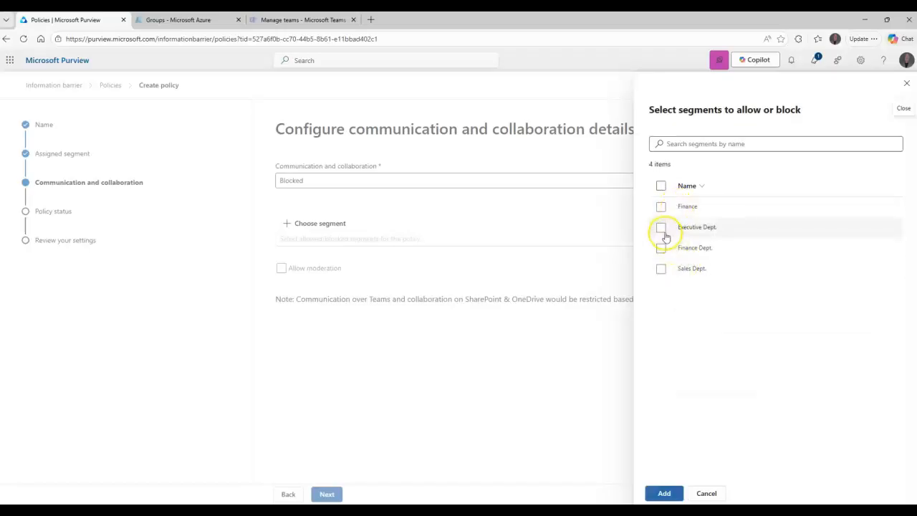
pyautogui.click(660, 228)
pyautogui.click(663, 494)
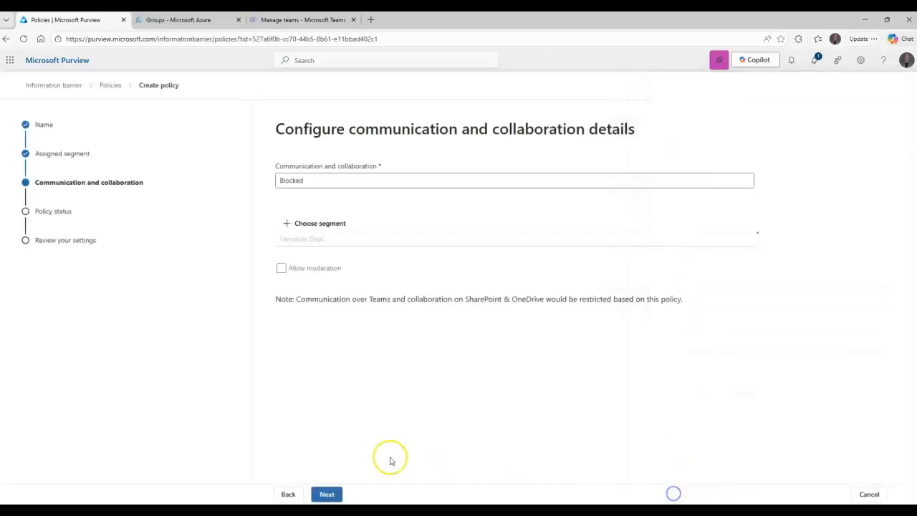
pyautogui.click(328, 493)
# Step: Set the Sales to Executive policy to active status and submit it, then widen the policy list's Name column
pyautogui.click(289, 169)
pyautogui.click(328, 494)
pyautogui.click(337, 494)
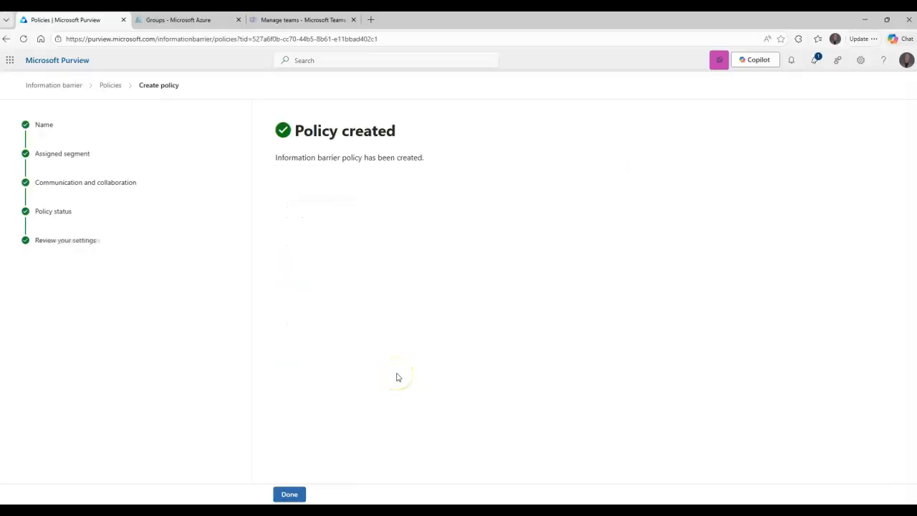
pyautogui.click(286, 493)
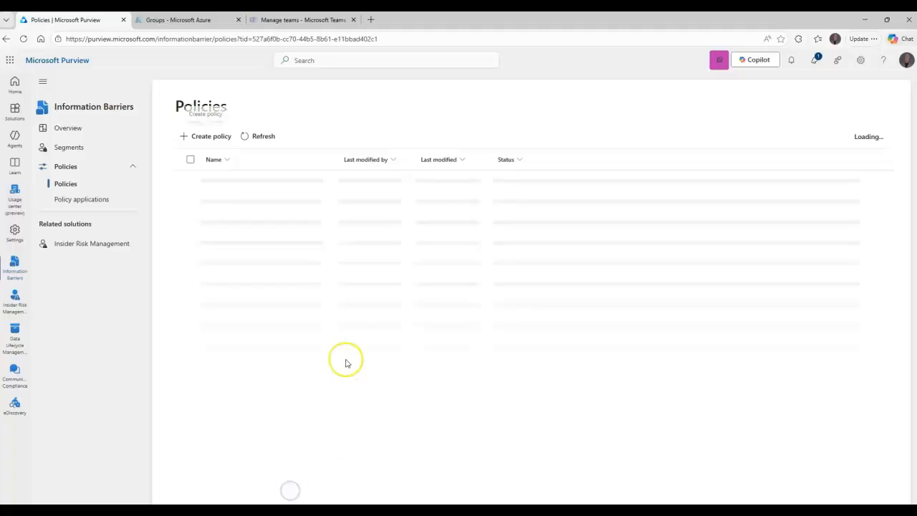
pyautogui.moveTo(333, 159); pyautogui.dragTo(379, 159)
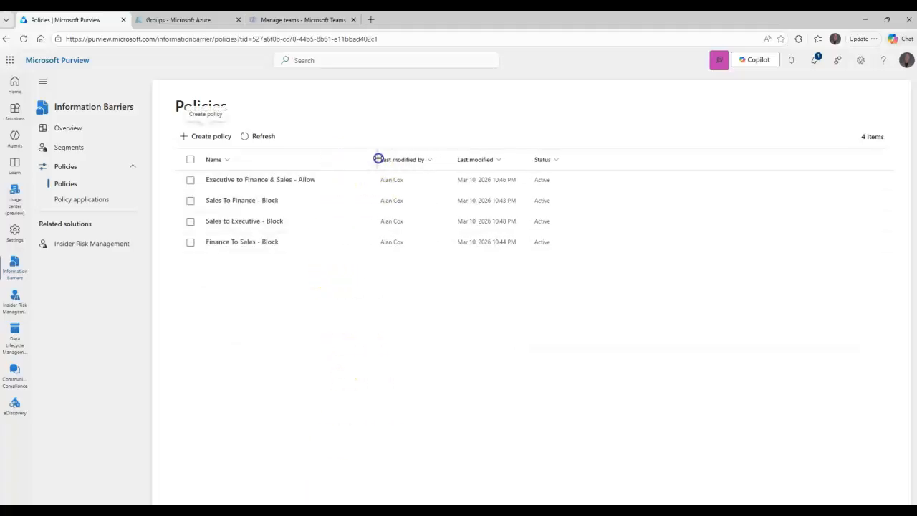